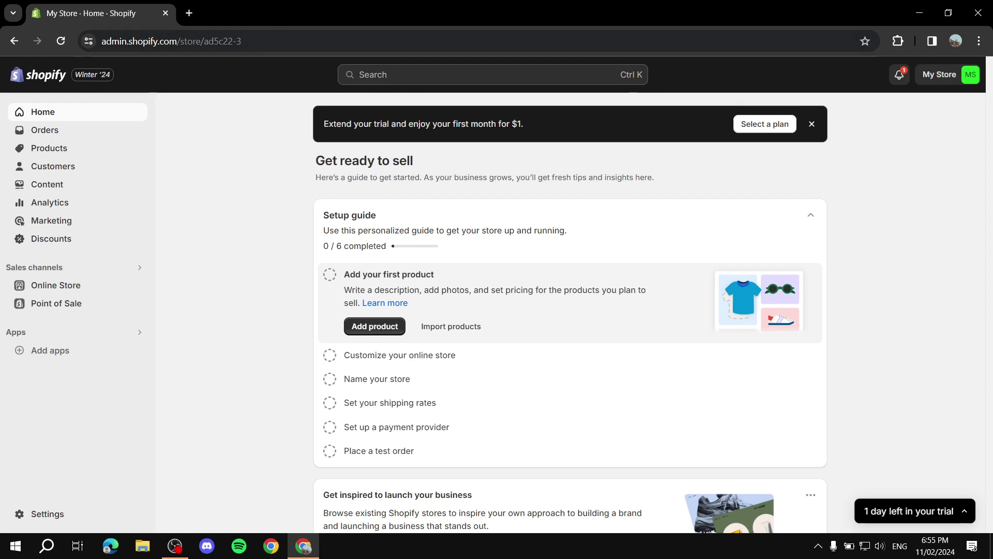
- Search Google for "tiktok business" in a new browser tab
key("ctrl+t")
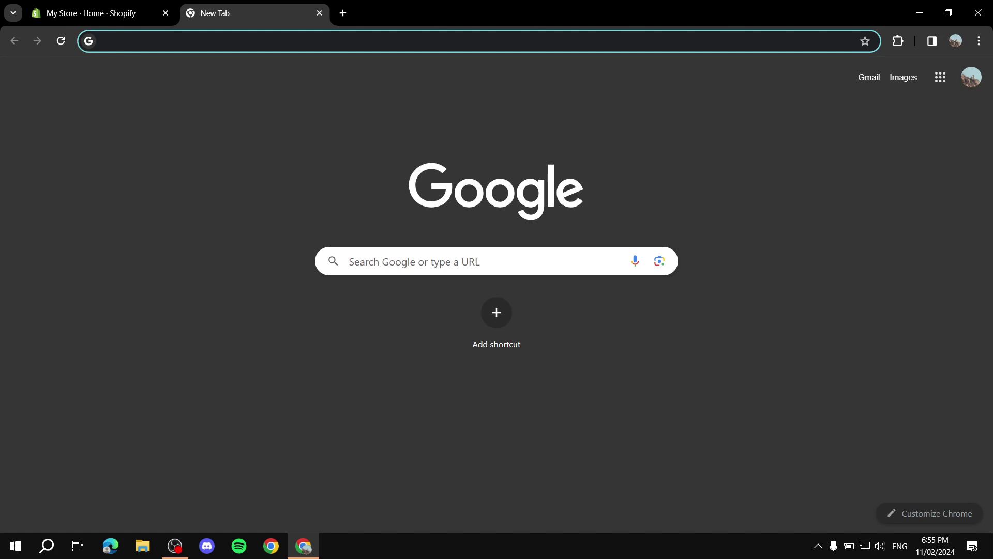
type("Ti")
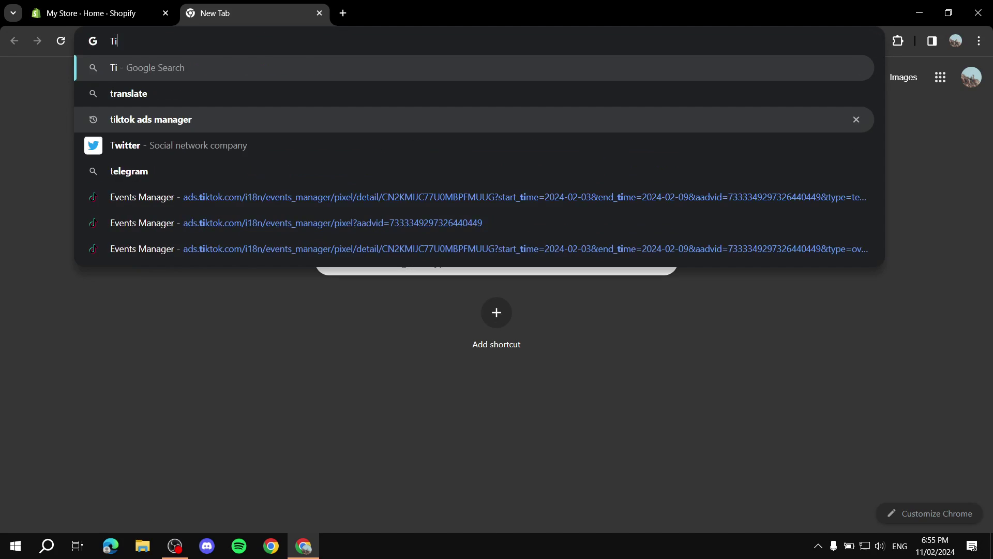
type("ktok business")
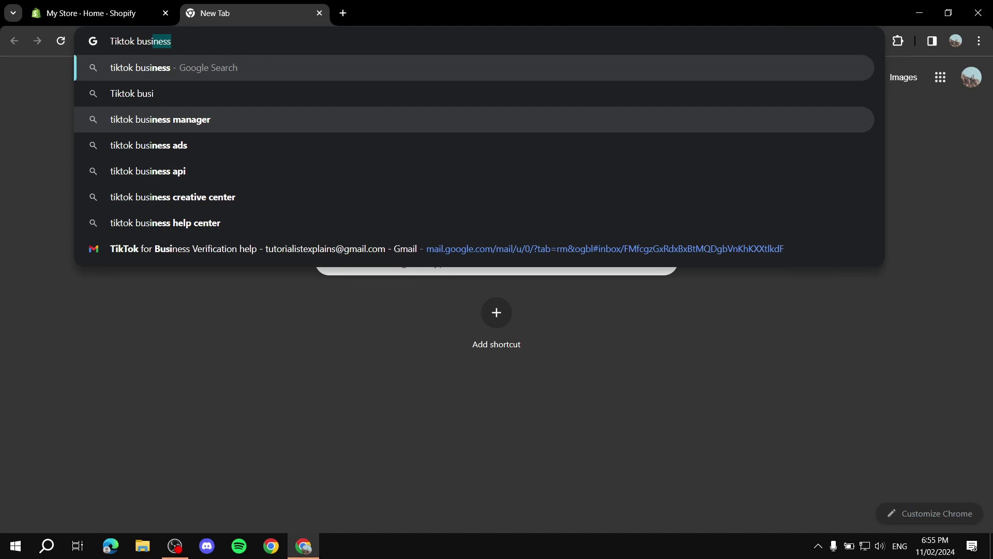
key("Return")
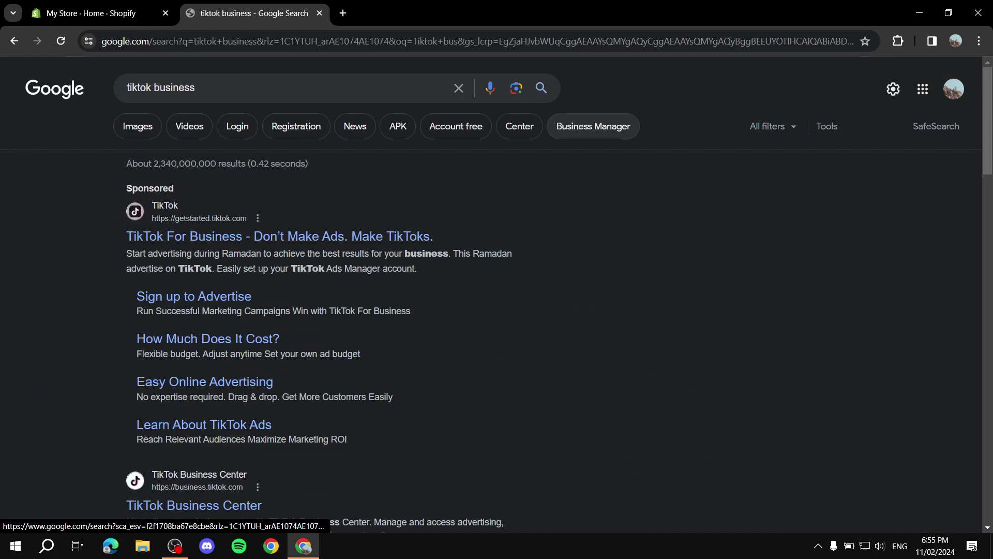
- Open the TikTok for Business marketing and advertising result on ads.tiktok.com
scroll(594, 126, "down", 3)
scroll(258, 305, "down", 3)
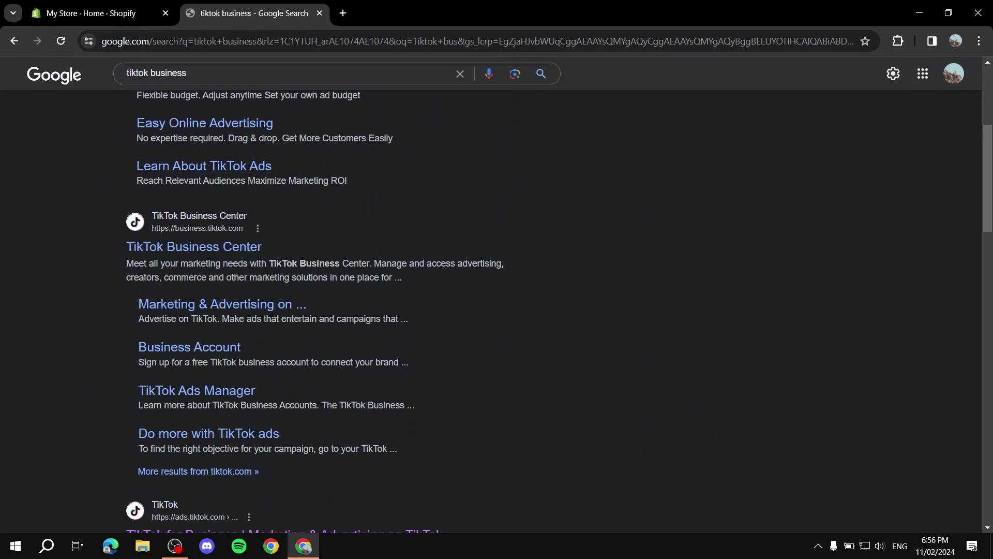
scroll(284, 406, "down", 3)
left_click(284, 406)
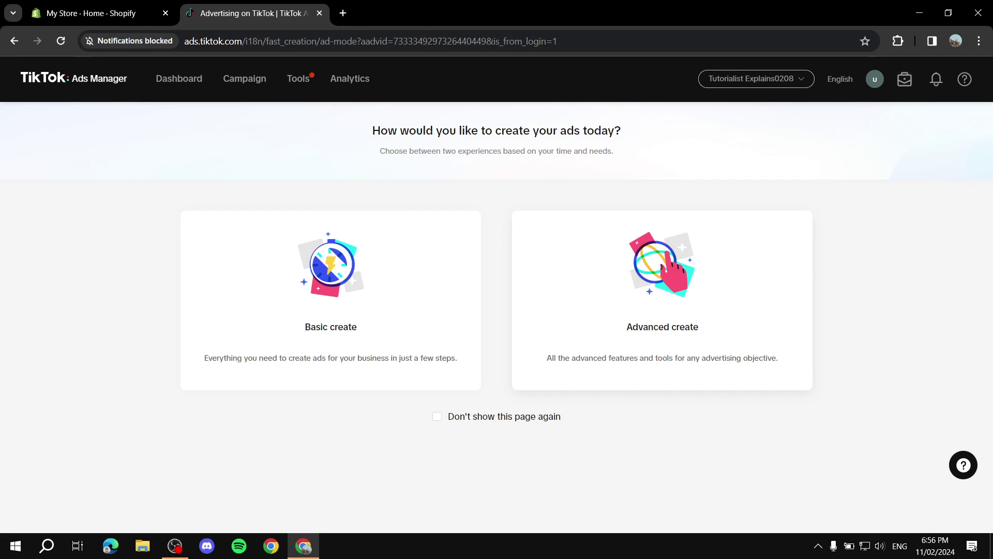
- Go to the Events Manager and open the management page for Web Events
mouse_move(298, 78)
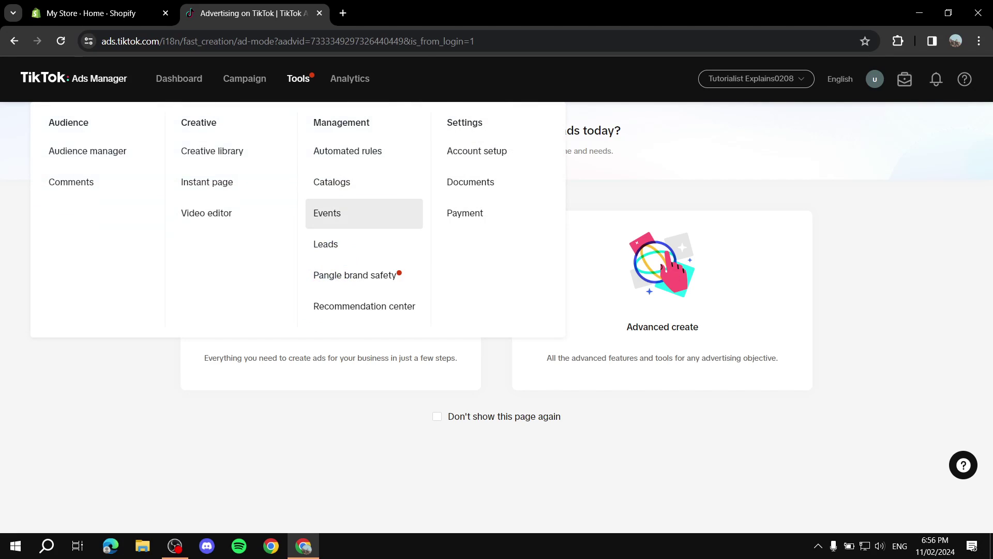
left_click(327, 213)
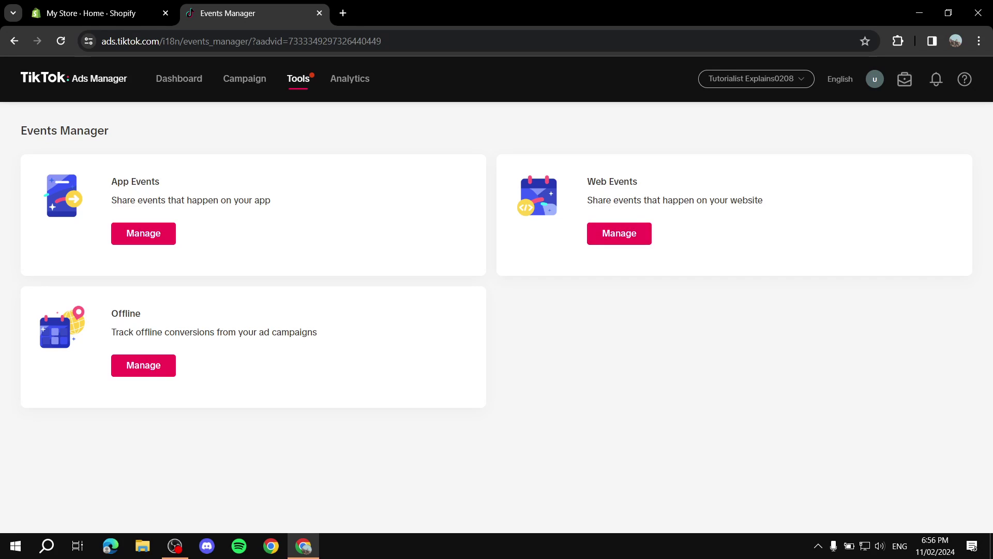
left_click(619, 233)
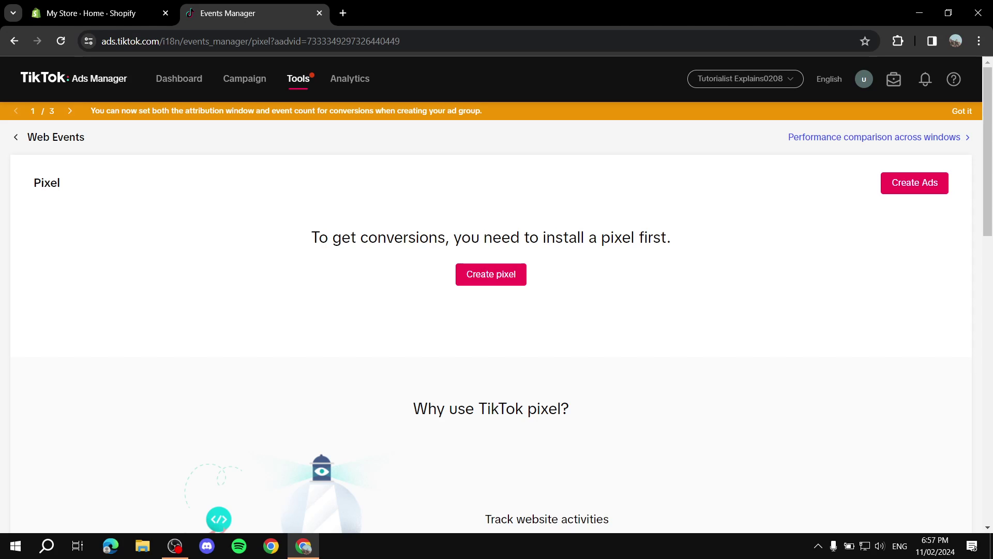
scroll(491, 310, "down", 3)
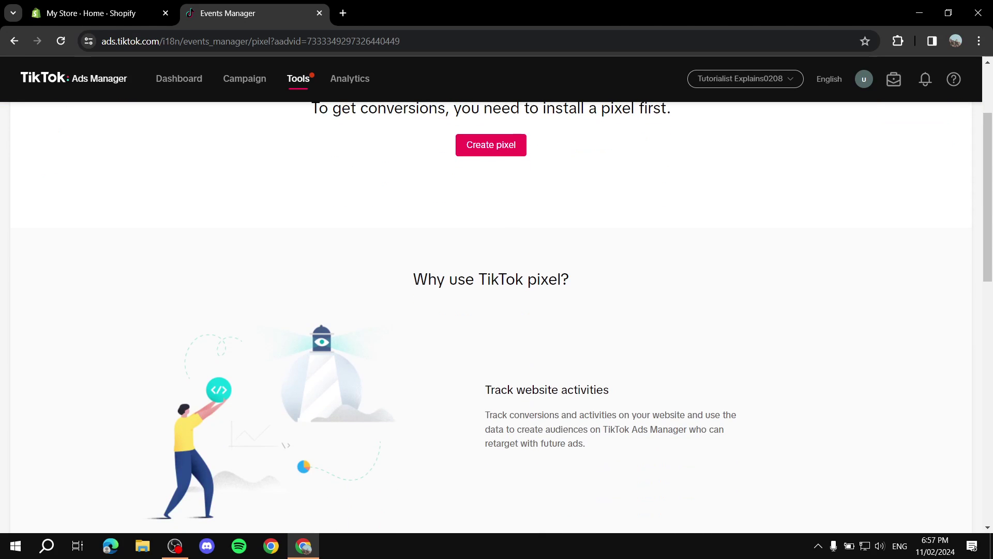
scroll(491, 310, "up", 3)
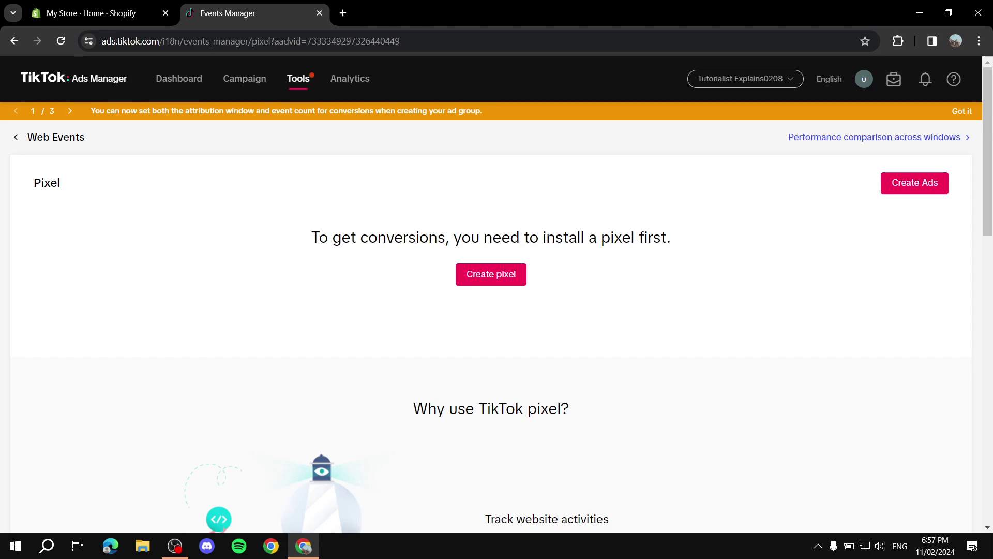
left_click_drag(311, 237, 671, 238)
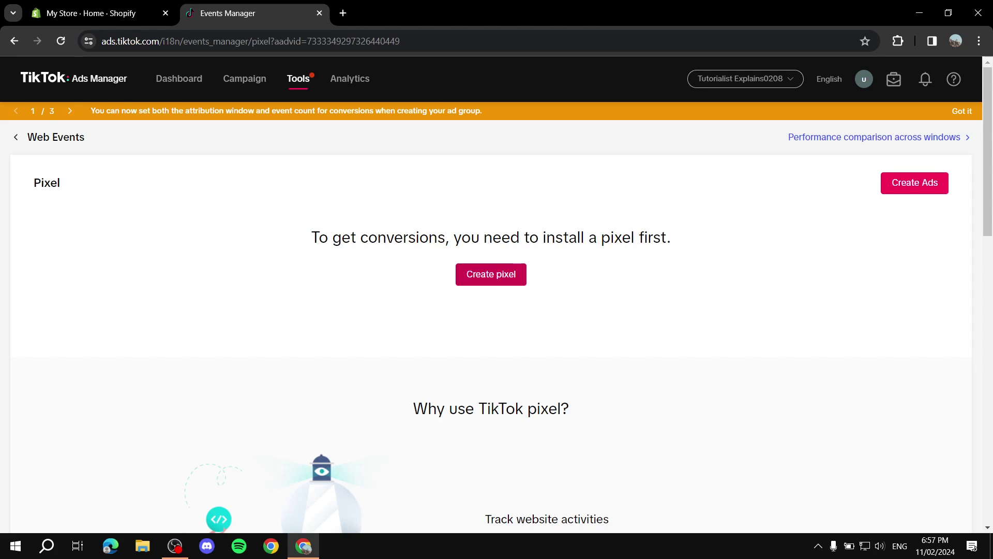
- Create a web events pixel with the manual setup method and name it "Tutorialist Pixel"
left_click(491, 274)
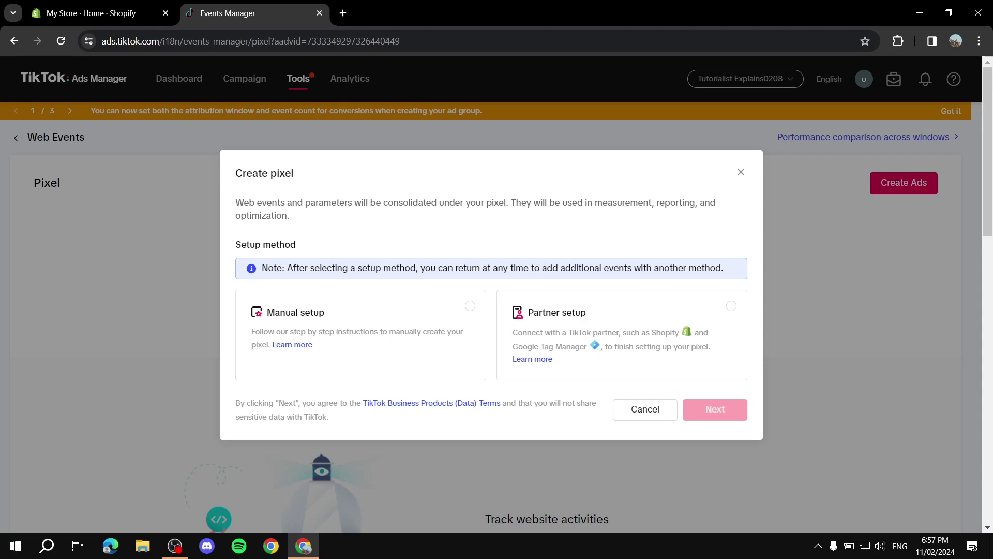
left_click(470, 306)
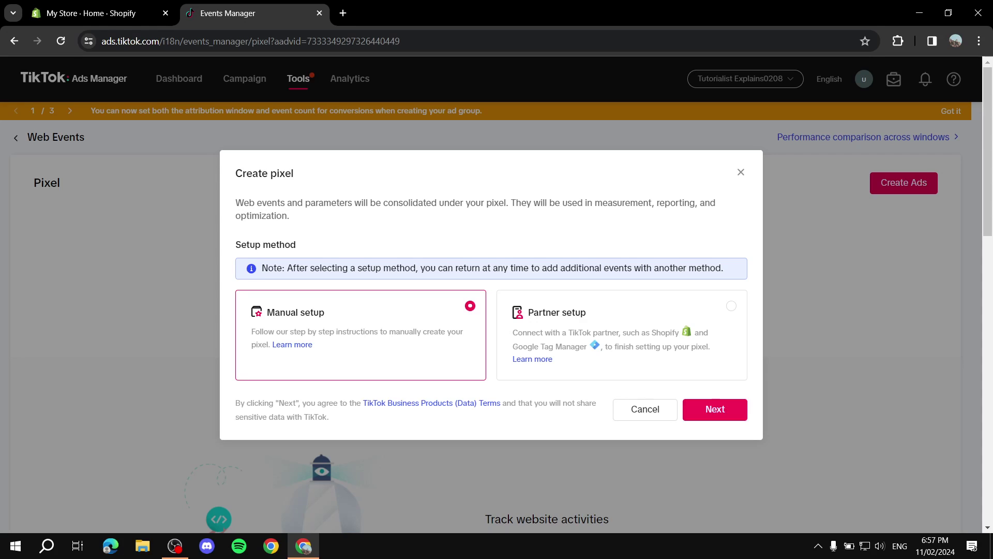
left_click(714, 408)
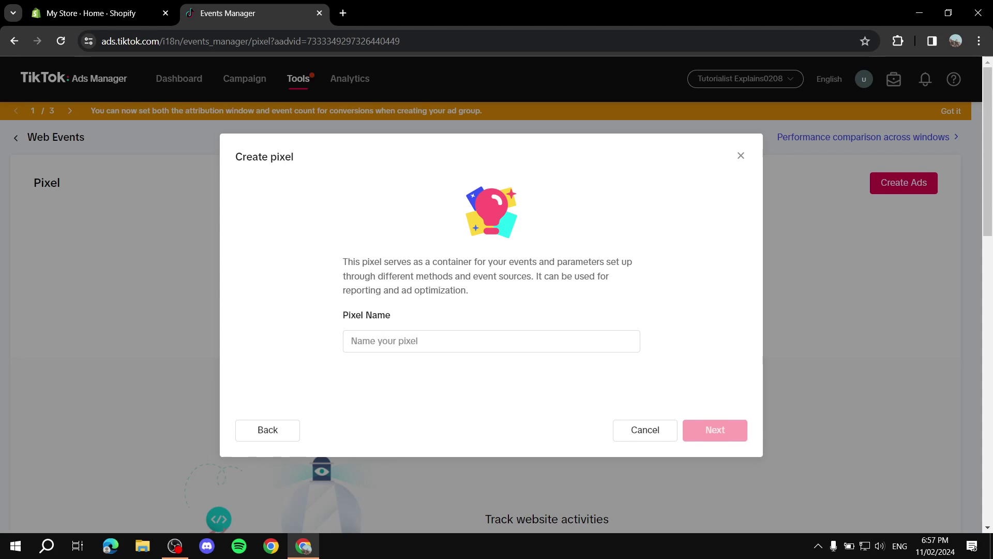
left_click(491, 341)
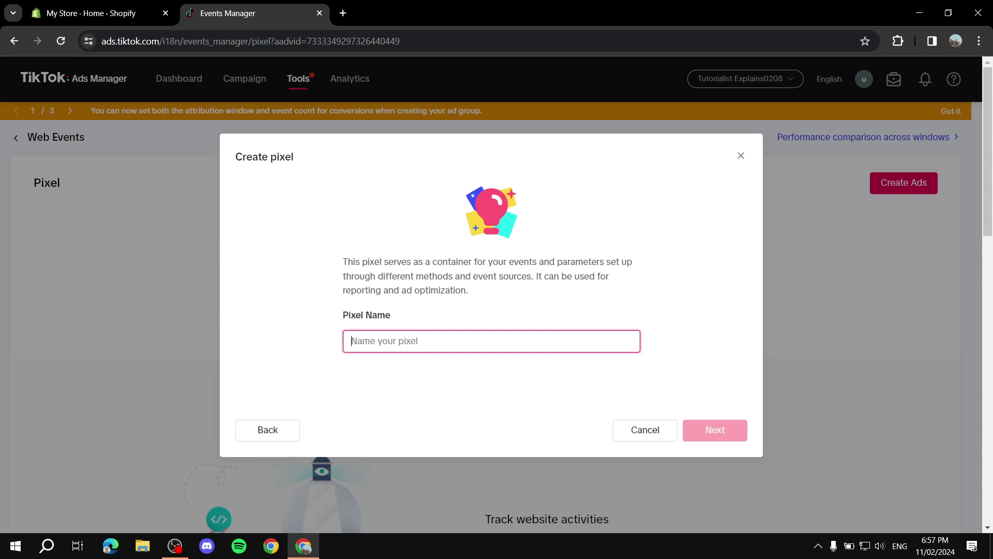
type("Tutorialis")
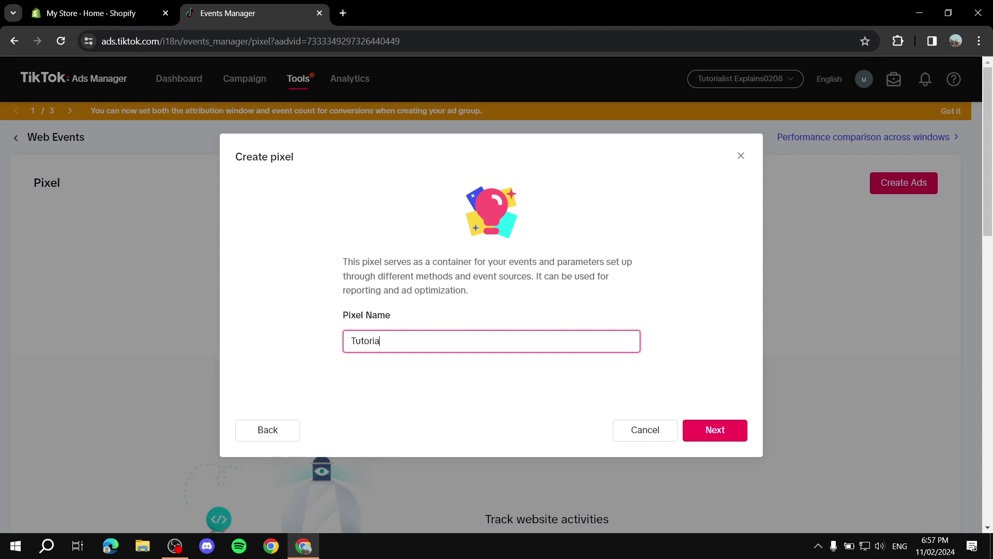
type("t Pixel")
left_click(715, 430)
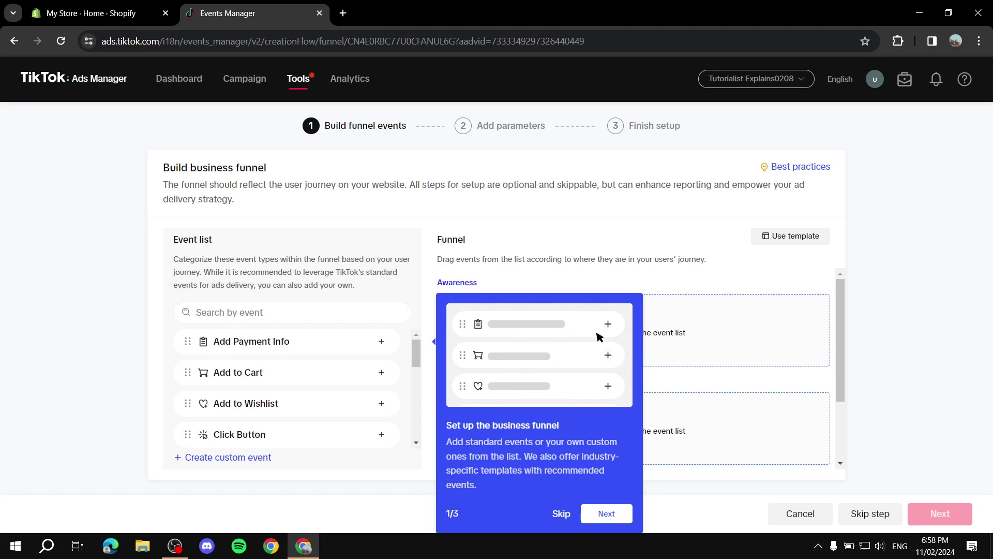
- Dismiss the business funnel introduction and look through the Awareness, Consideration and Conversion stages
key("Escape")
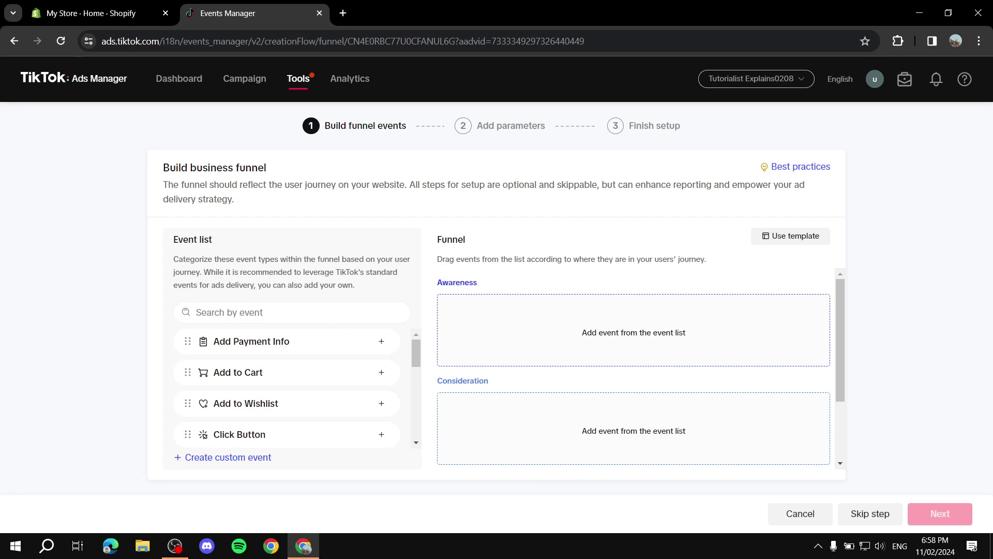
scroll(287, 388, "down", 2)
scroll(287, 388, "up", 2)
scroll(634, 367, "down", 2)
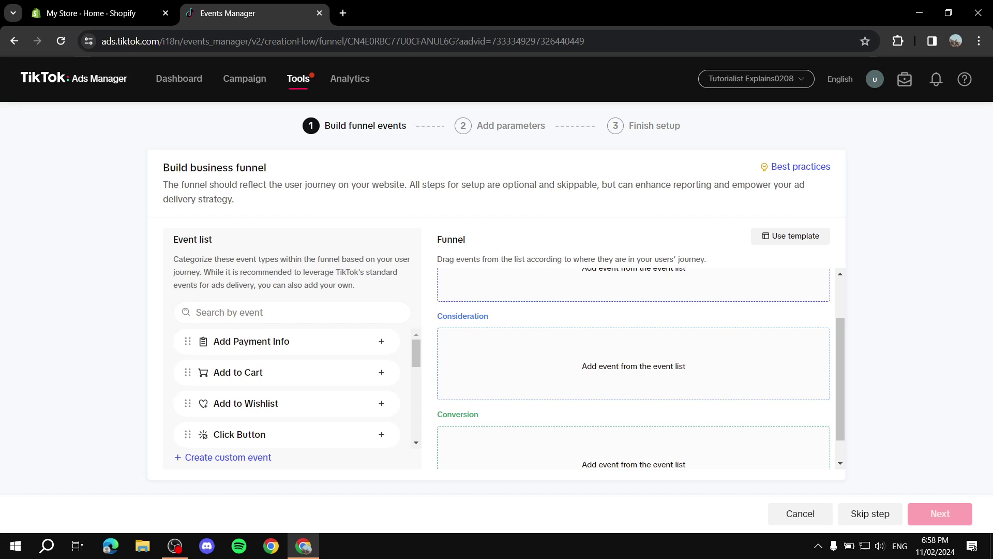
scroll(634, 368, "up", 2)
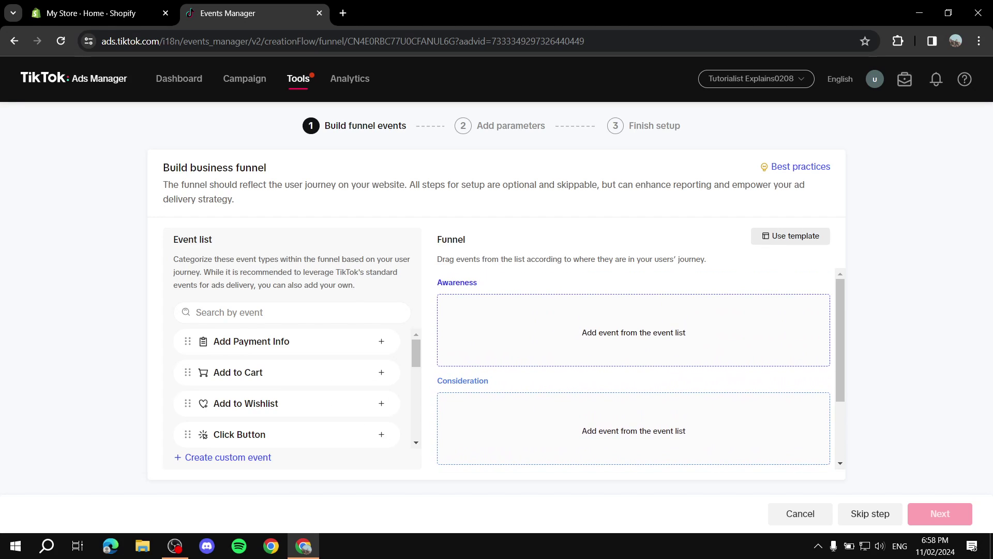
- Review the recommended Commerce funnel template and apply it to the business funnel
left_click(790, 236)
mouse_move(351, 316)
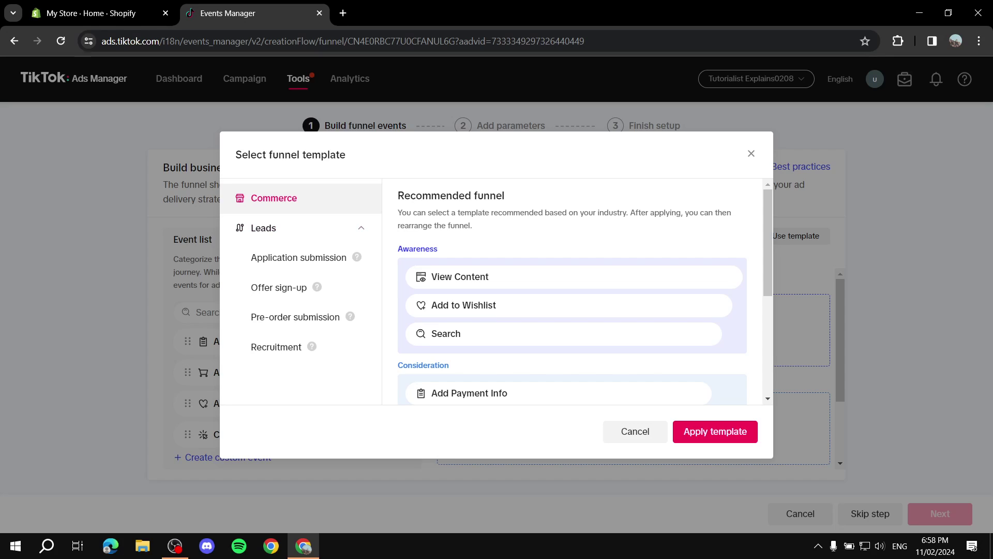
scroll(572, 292, "down", 5)
scroll(572, 291, "up", 5)
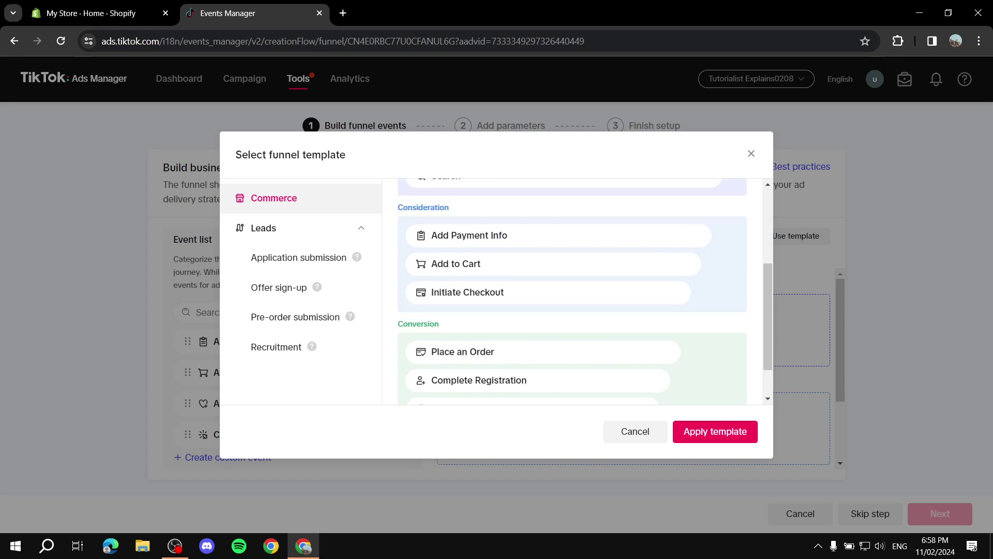
scroll(572, 291, "down", 4)
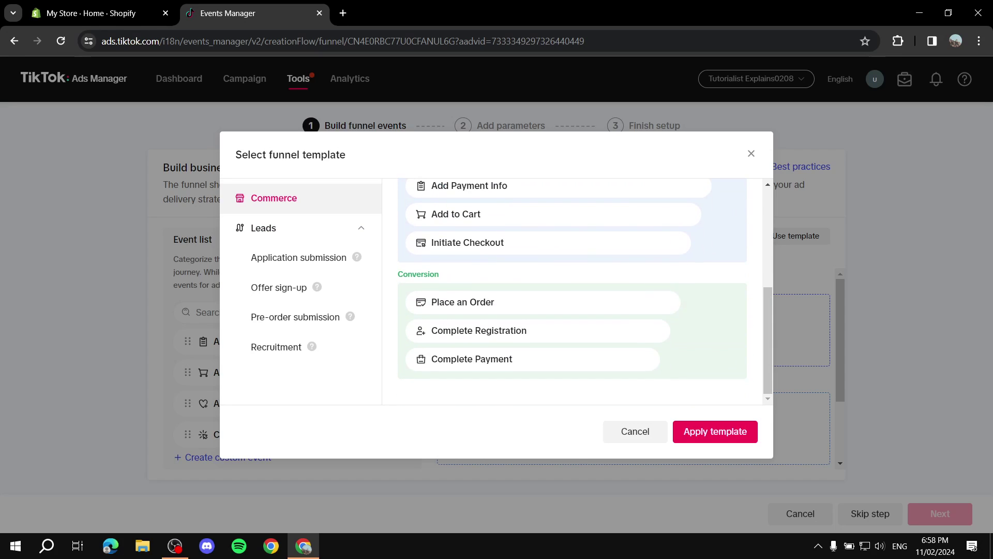
scroll(572, 291, "up", 4)
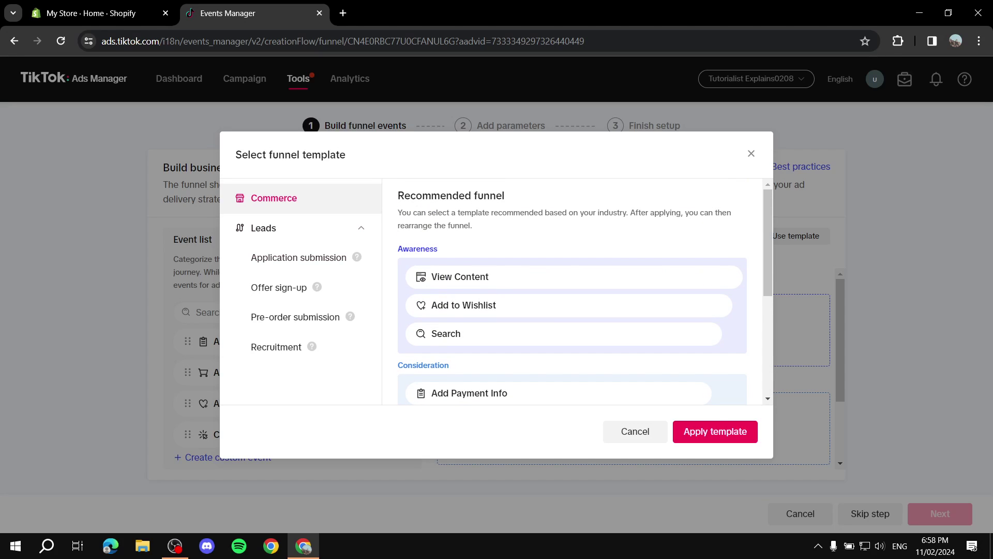
scroll(572, 291, "down", 4)
scroll(572, 292, "up", 4)
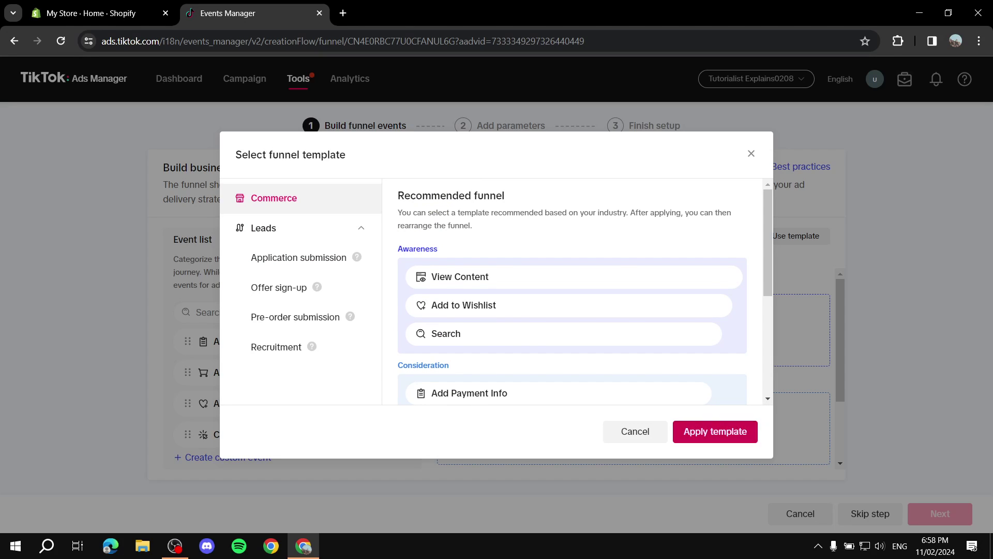
left_click(716, 432)
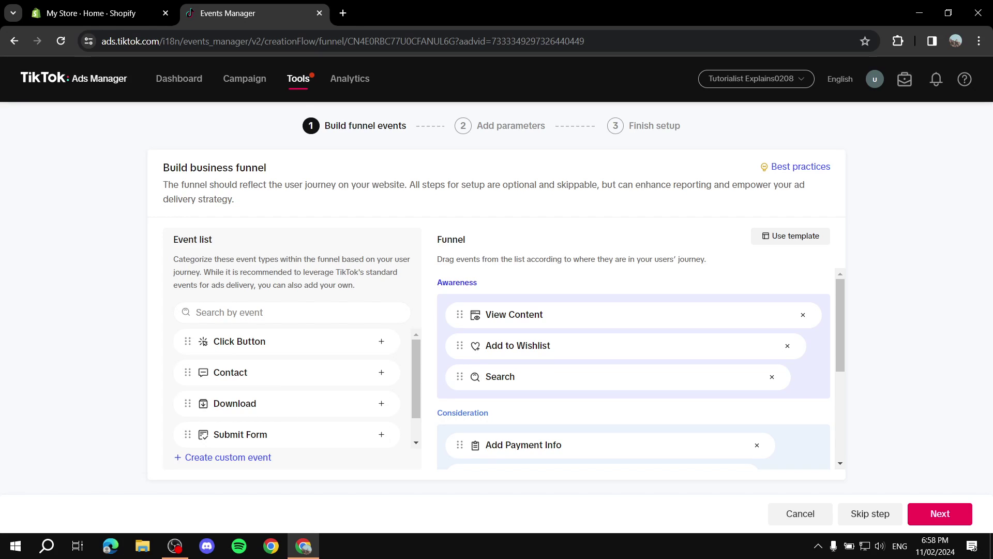
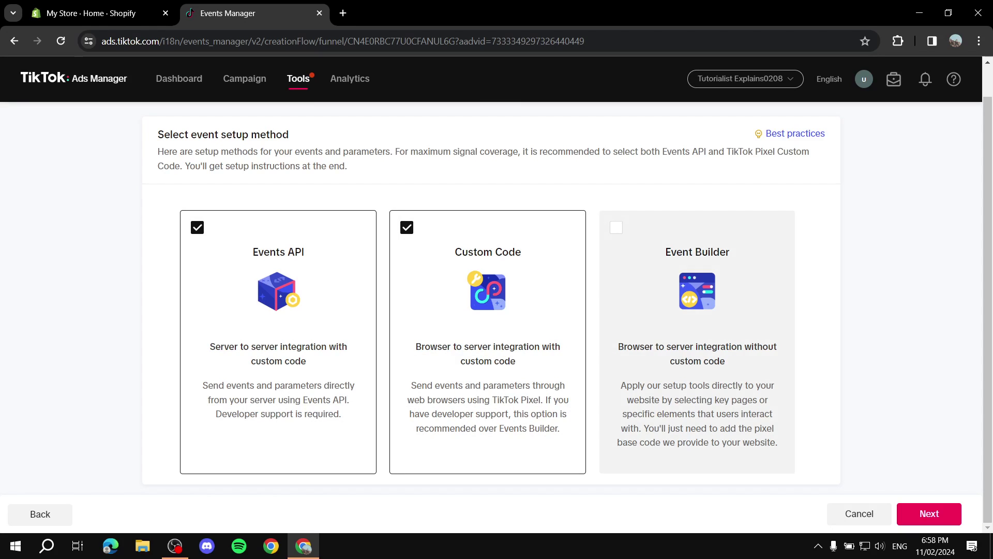
- Keep Events API and Custom Code as the setup methods, leave Event Builder unselected, and continue to the event parameters
left_click(697, 321)
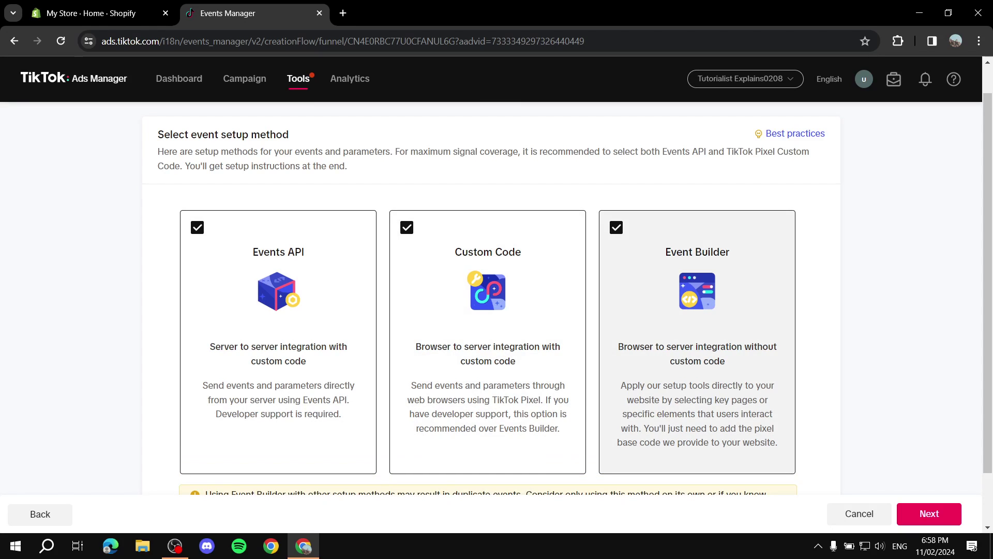
left_click(697, 321)
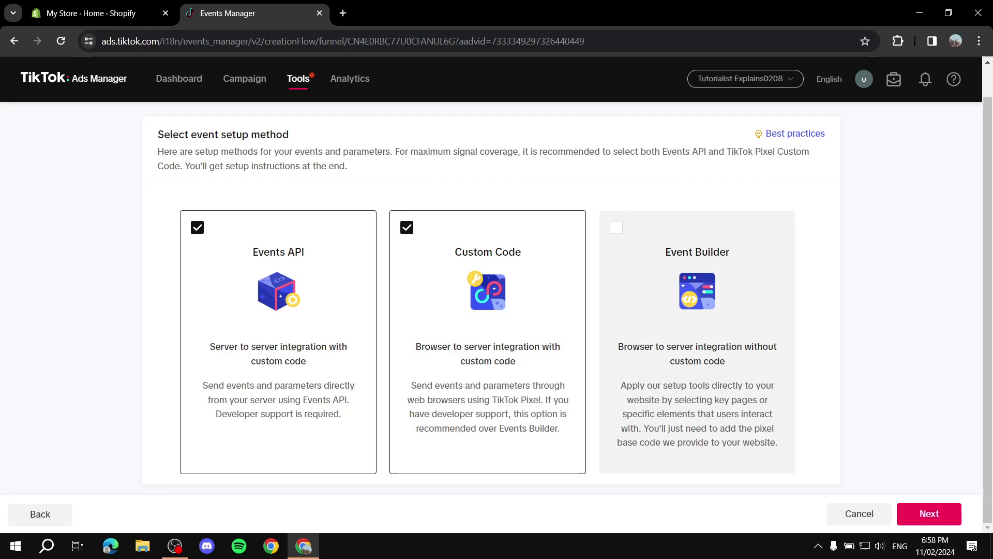
left_click(929, 513)
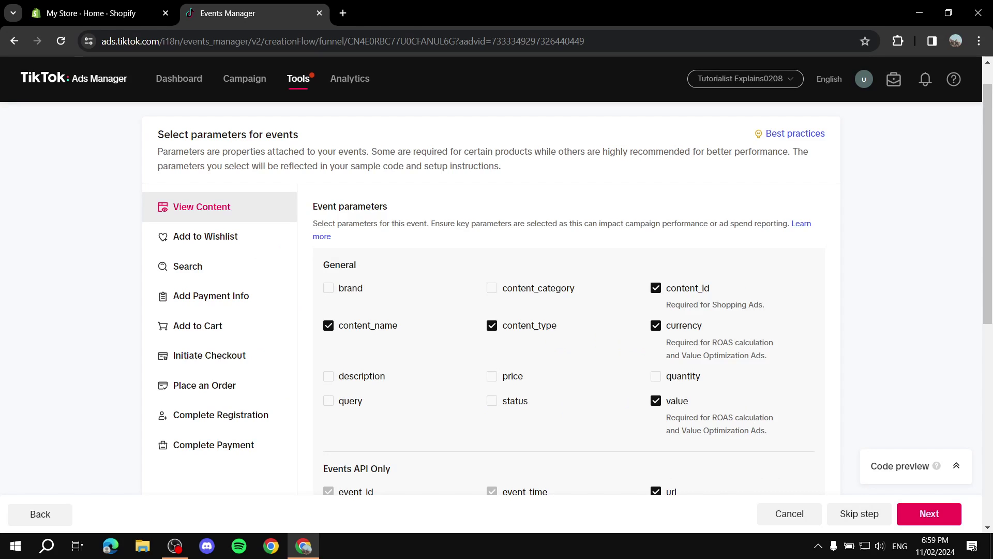
- Examine the event and customer information parameters selected for the View Content event
scroll(569, 310, "down", 3)
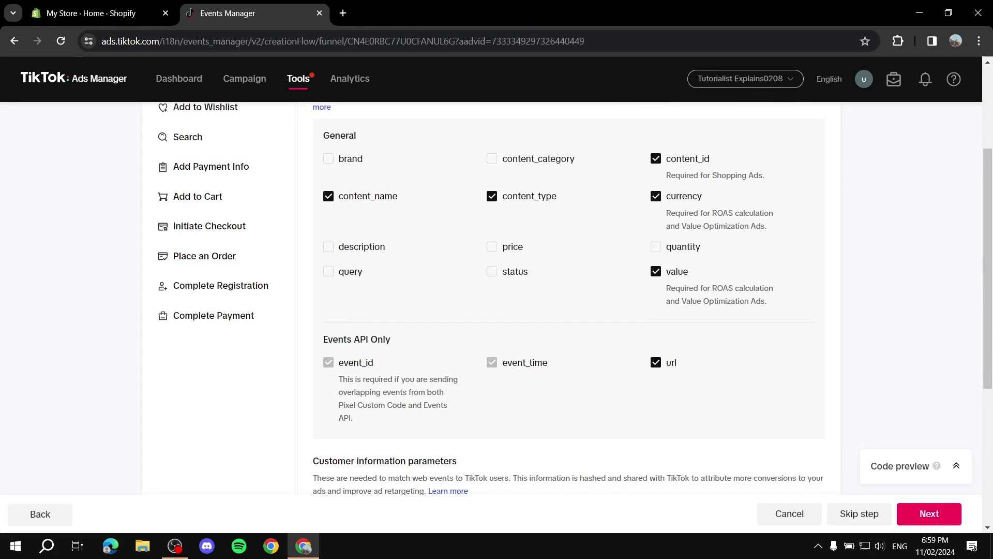
scroll(569, 298, "up", 4)
scroll(570, 298, "down", 2)
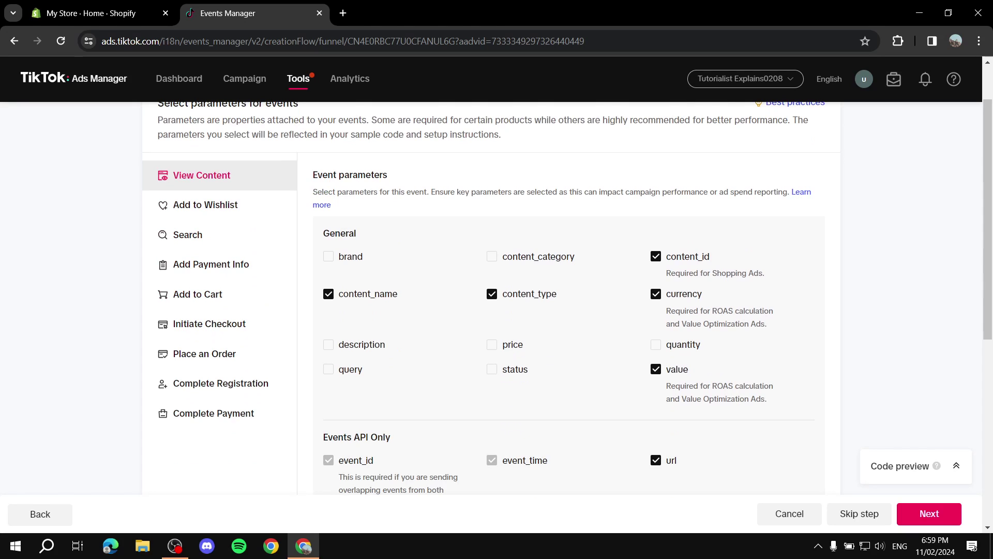
scroll(569, 297, "down", 4)
scroll(569, 297, "up", 1)
scroll(569, 298, "up", 4)
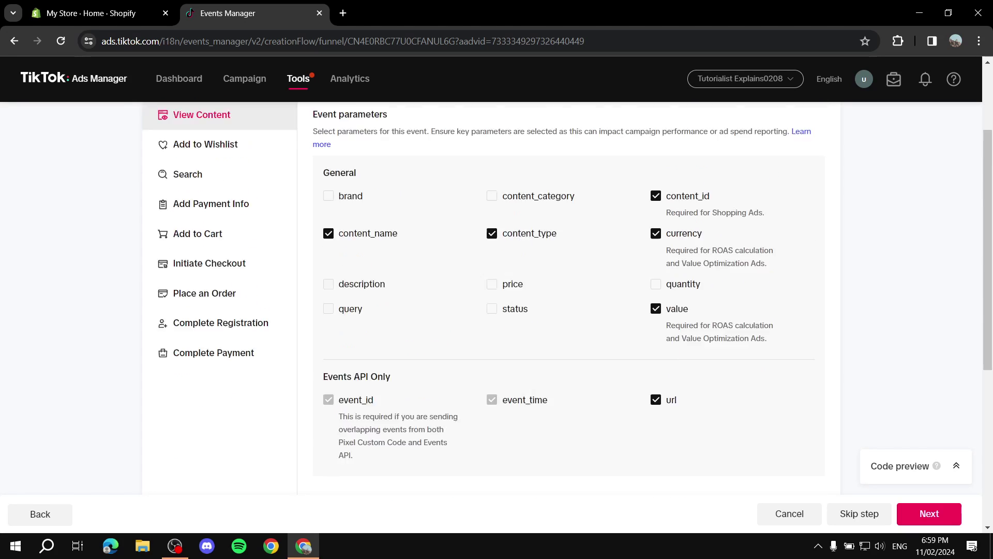
scroll(217, 263, "down", 5)
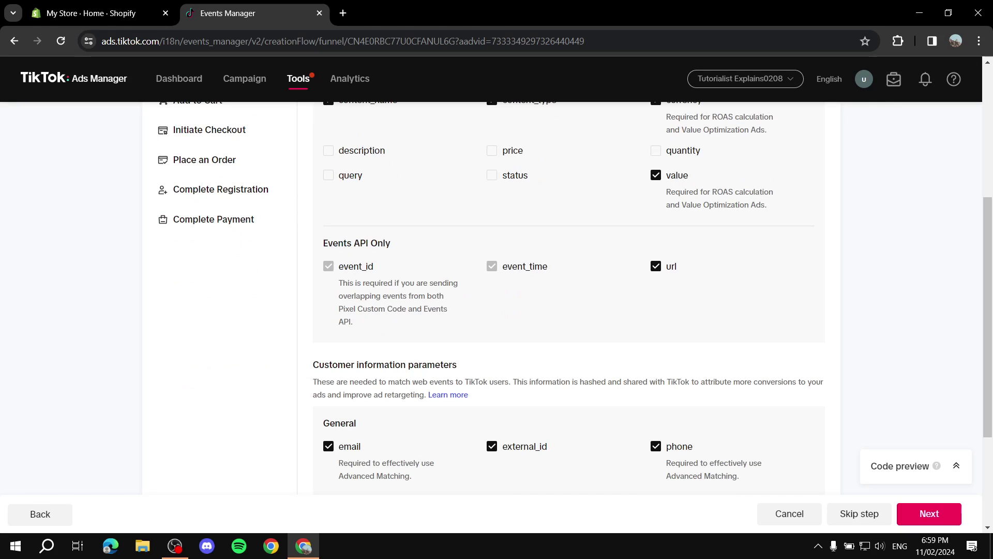
- Look through the selected parameters of each remaining funnel event, from Add to Wishlist through Complete Payment
scroll(569, 298, "down", 3)
scroll(569, 297, "up", 9)
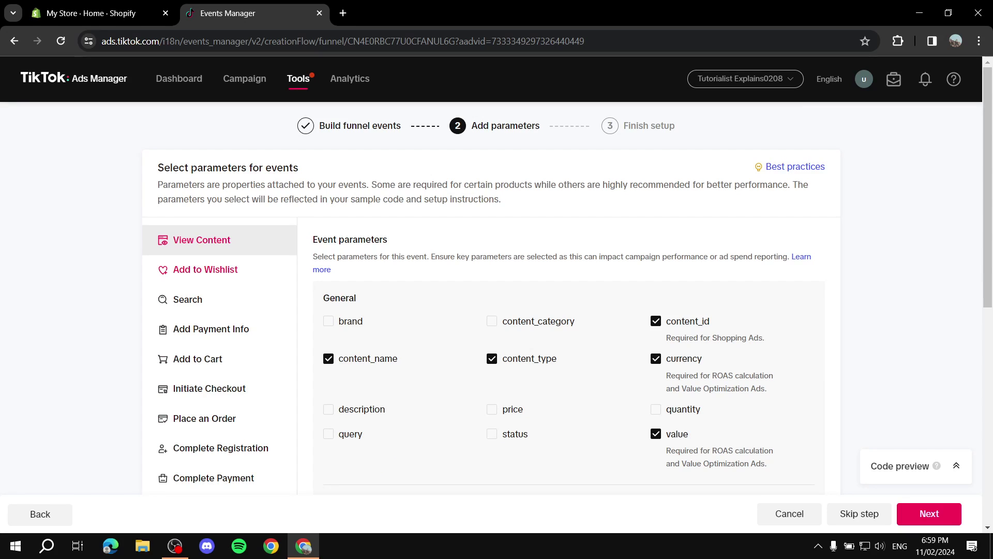
left_click(205, 269)
scroll(569, 310, "down", 9)
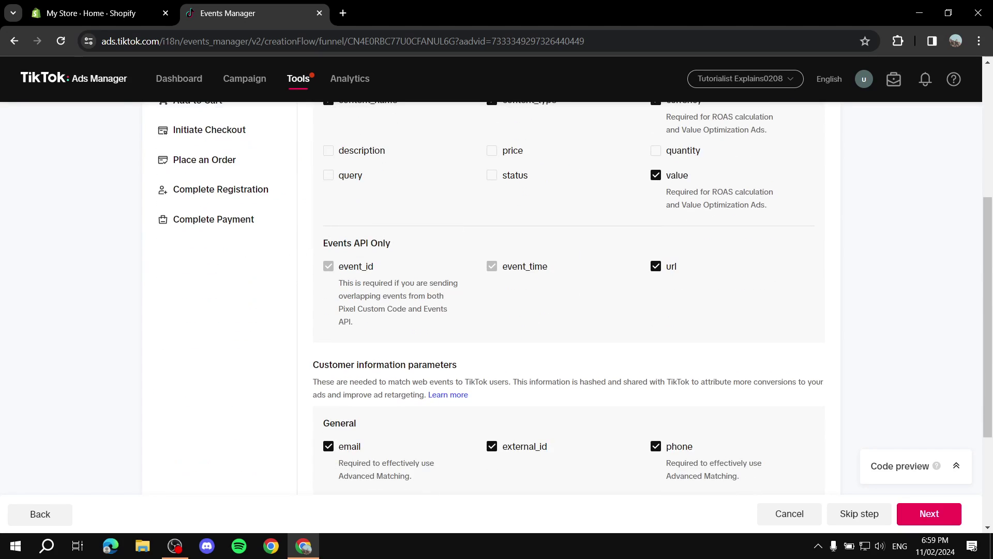
scroll(569, 311, "up", 7)
left_click(188, 194)
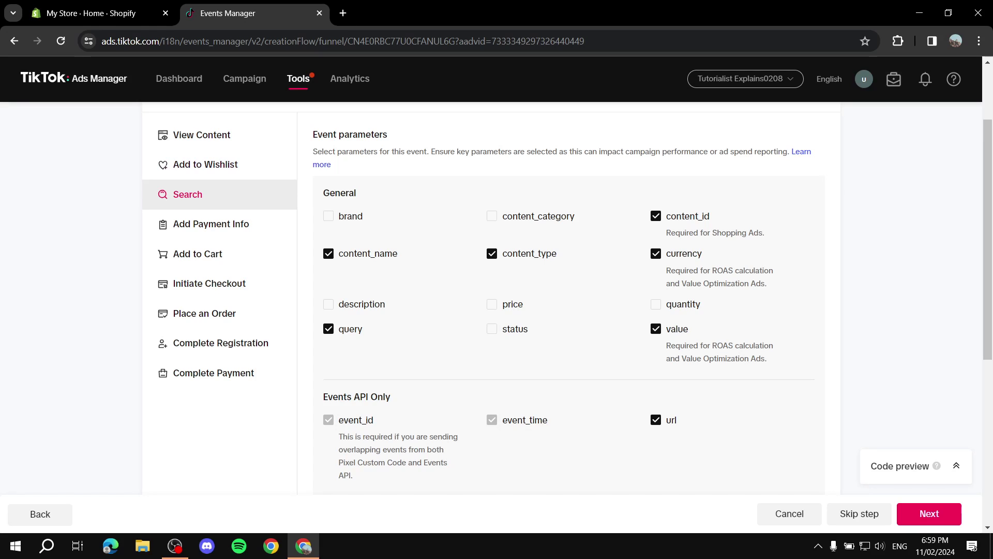
left_click(211, 224)
left_click(197, 253)
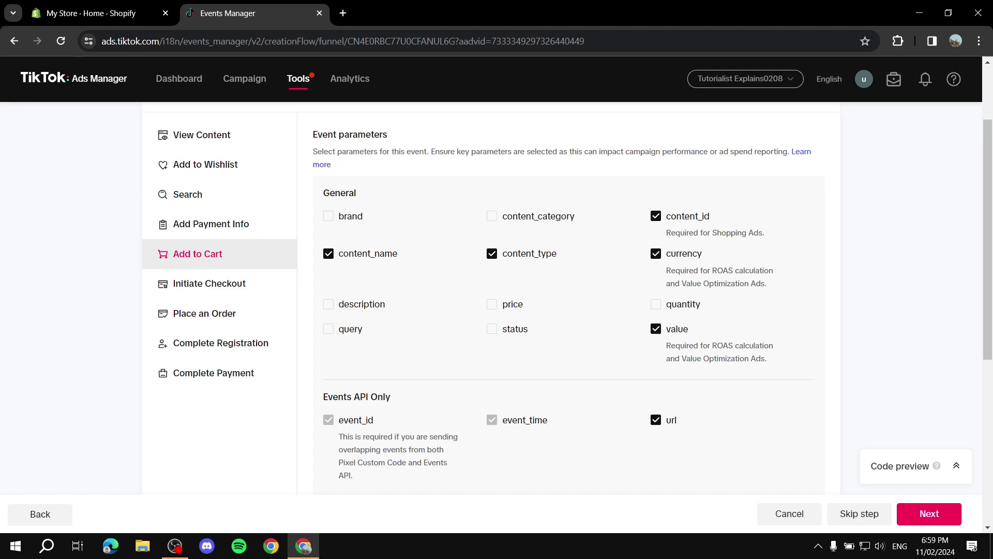
left_click(209, 283)
left_click(204, 313)
left_click(220, 343)
left_click(213, 373)
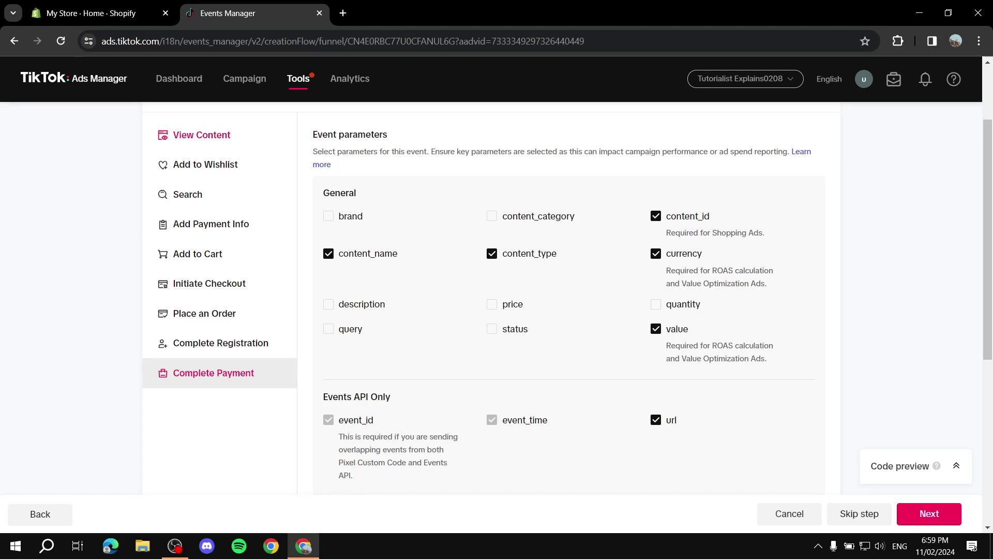
- Return to the View Content event and review its event parameters and customer information parameters
left_click(202, 134)
scroll(202, 135, "up", 2)
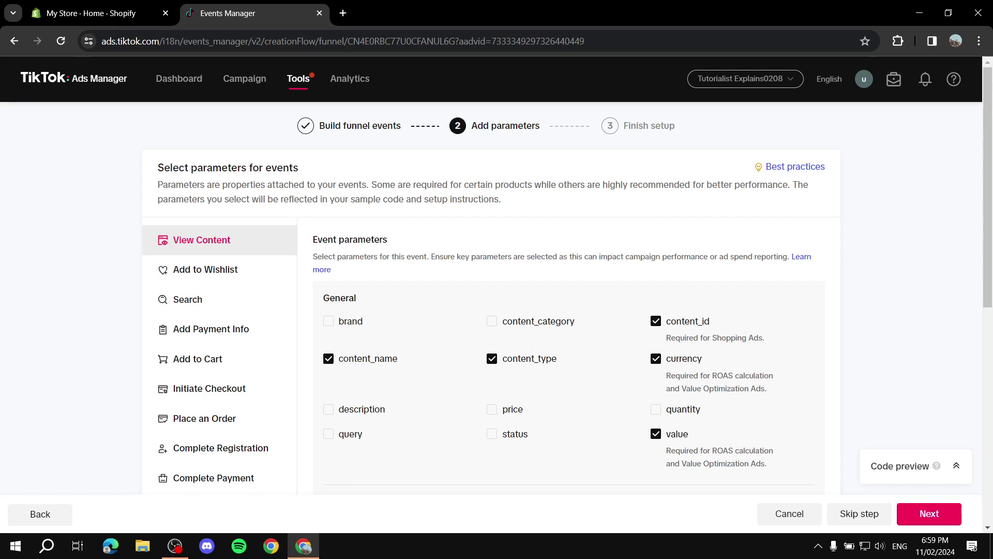
scroll(569, 310, "down", 5)
scroll(569, 311, "up", 4)
scroll(569, 310, "down", 8)
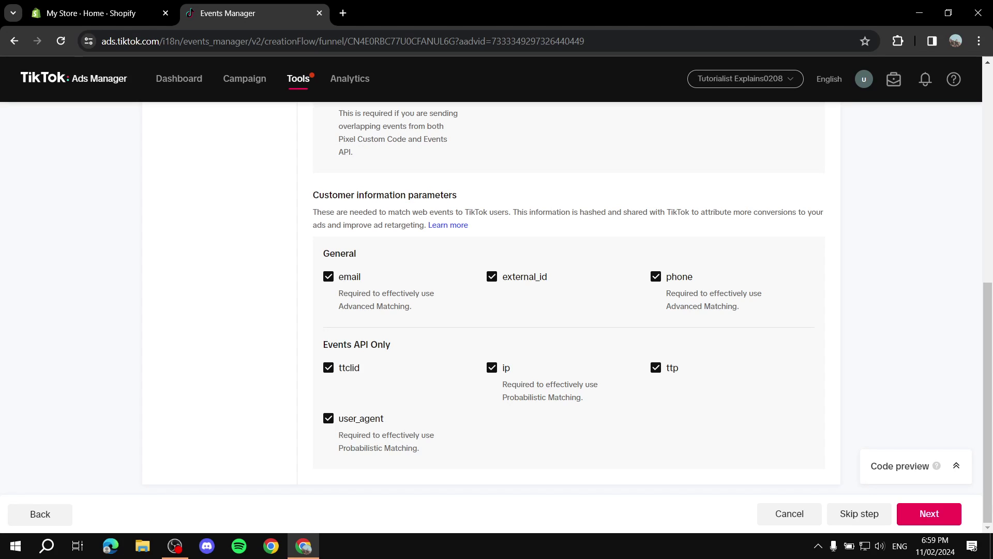
scroll(569, 311, "up", 15)
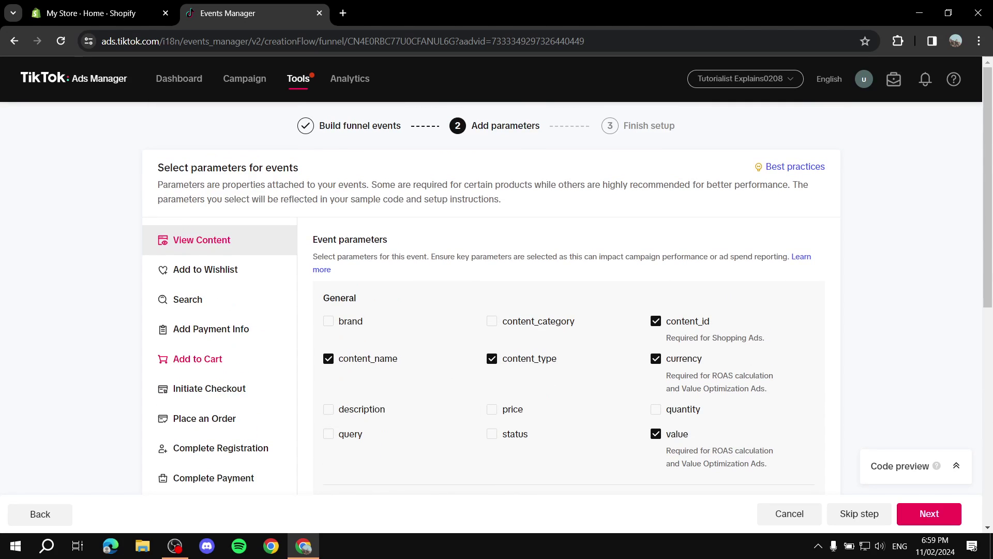
- Check the Add to Cart, Initiate Checkout and Place an Order parameters, and continue to the Finish setup stage with the default selections
left_click(198, 358)
left_click(209, 388)
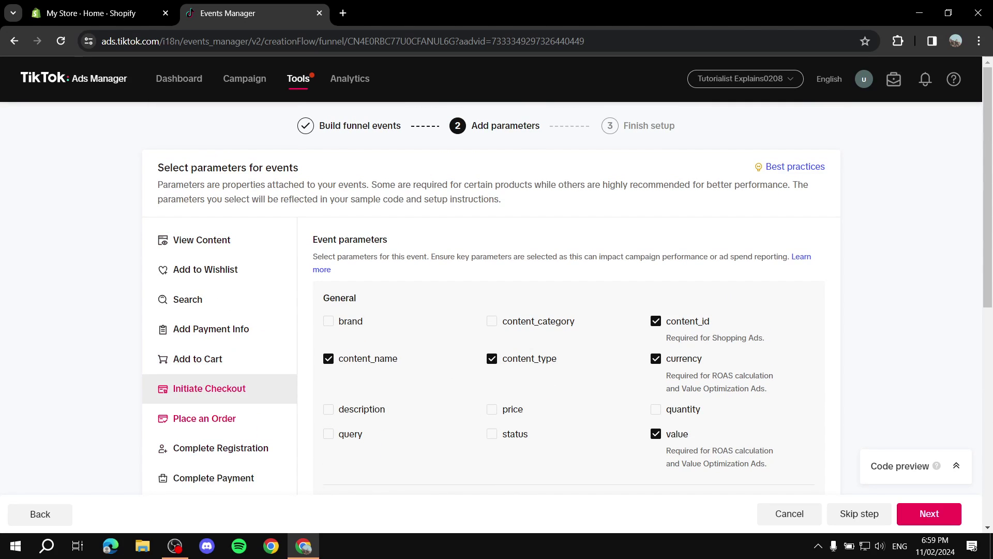
left_click(205, 418)
left_click(929, 514)
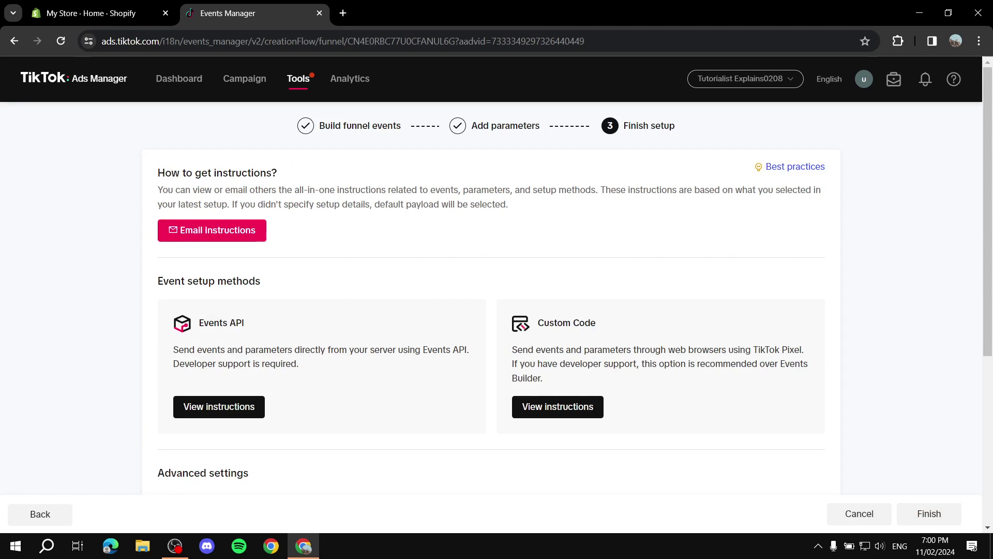
- Review the setup methods and finish the setup with Automatic Advanced Matching off and first-party cookies and Enhance data postback on
scroll(497, 295, "down", 2)
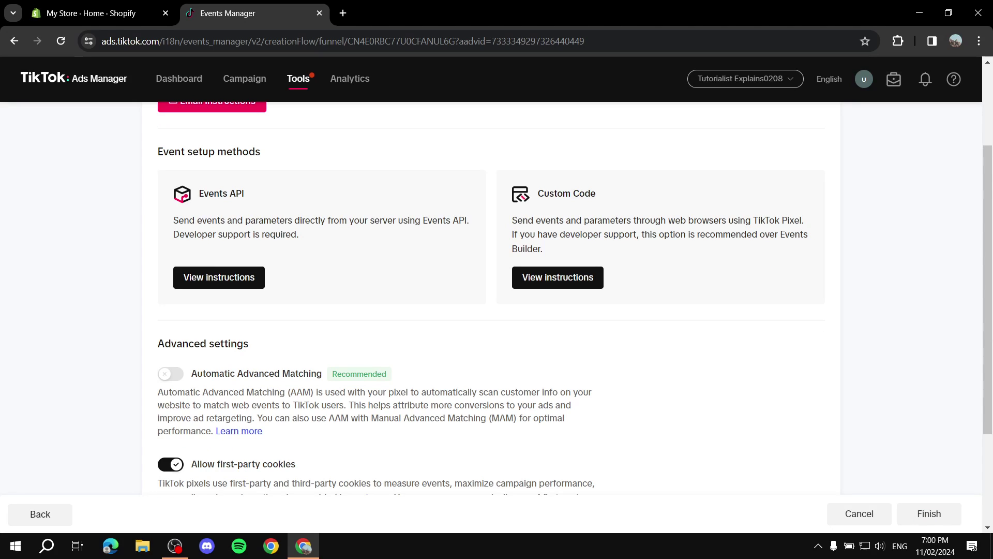
scroll(497, 295, "up", 3)
scroll(496, 294, "down", 5)
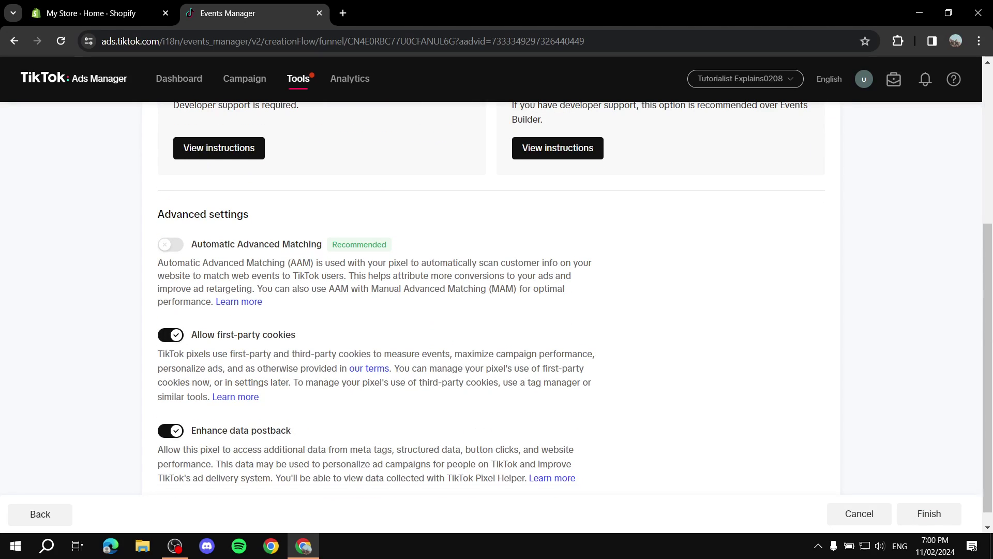
scroll(496, 295, "down", 1)
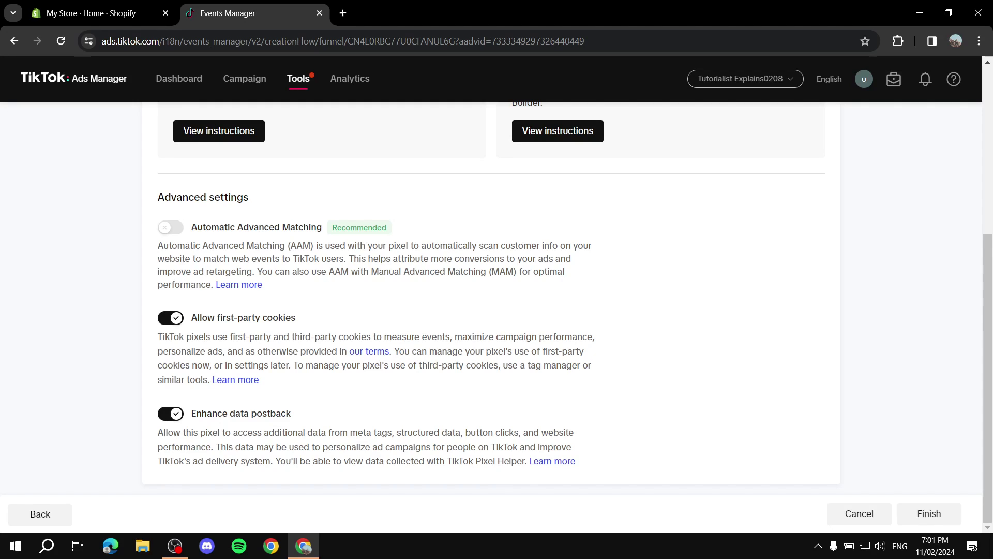
left_click(929, 513)
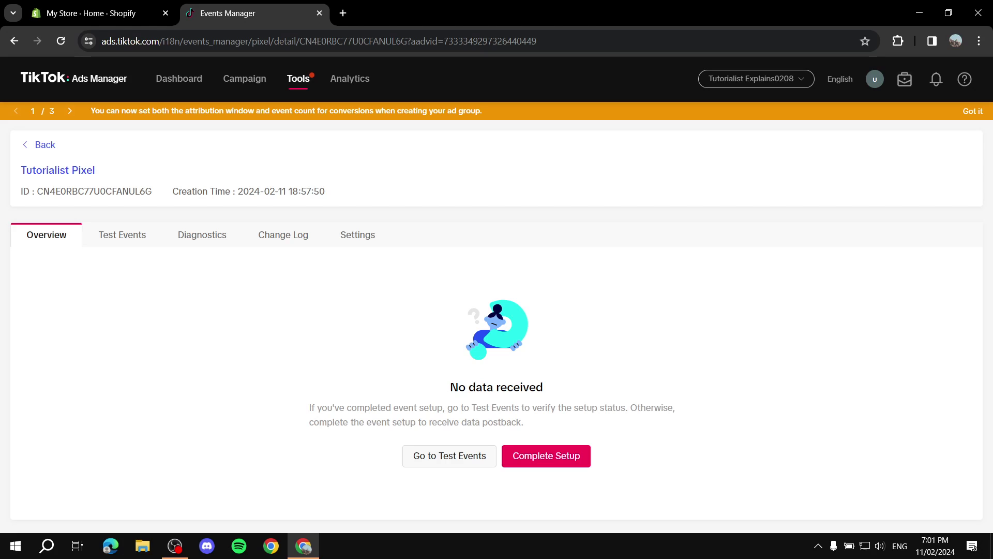
- Open the pixel's settings and examine its matching, cookie, data postback, event setup, access token and partner platform options
left_click(357, 235)
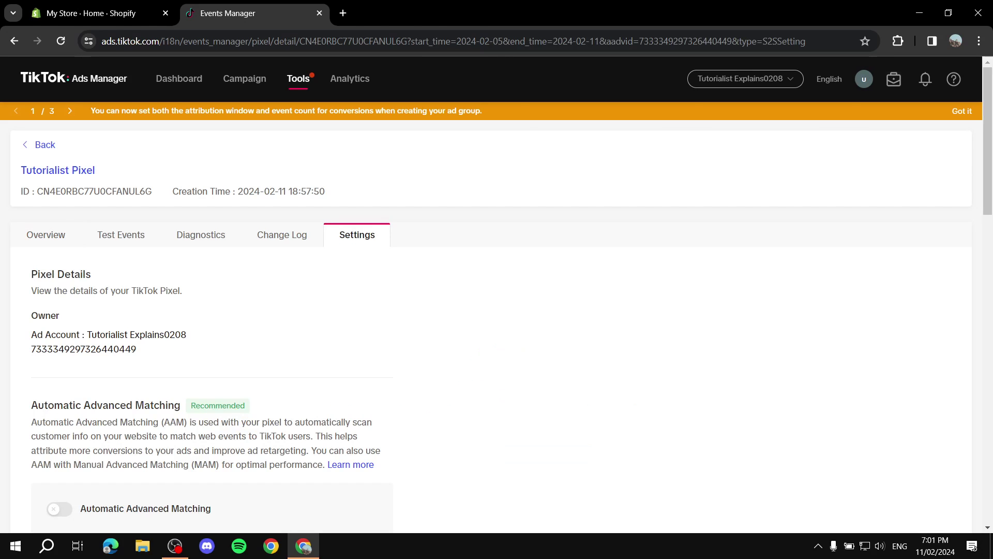
scroll(497, 321, "down", 4)
scroll(496, 321, "up", 1)
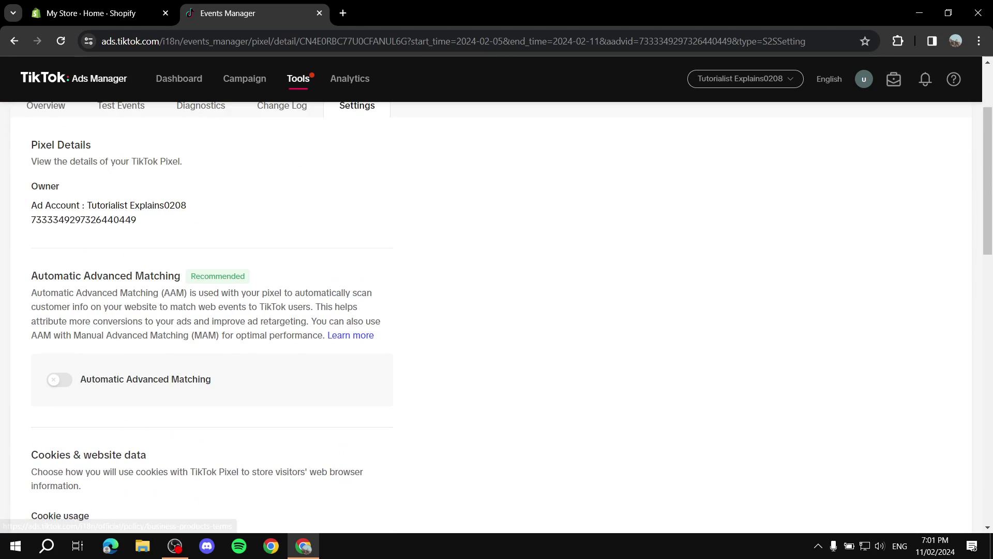
scroll(497, 321, "down", 10)
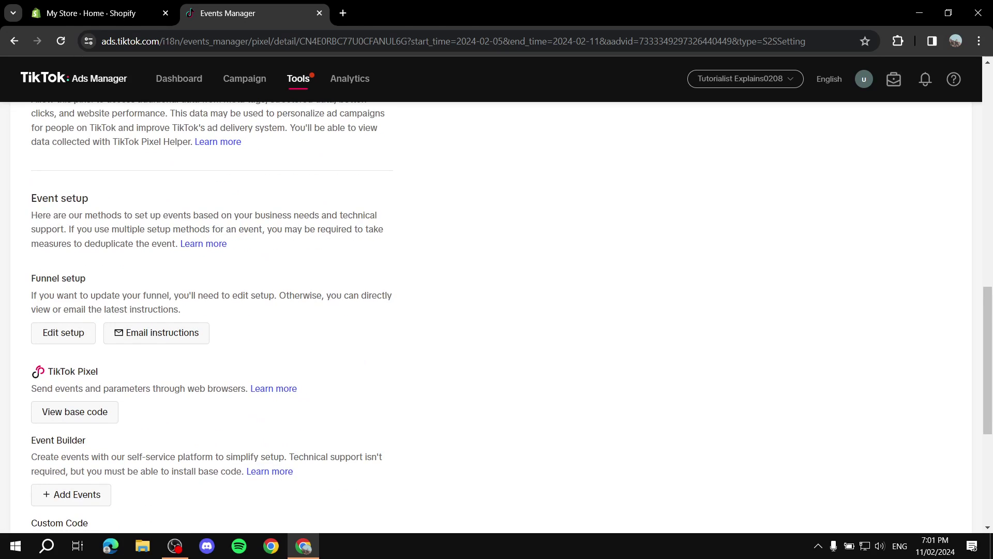
scroll(497, 321, "down", 3)
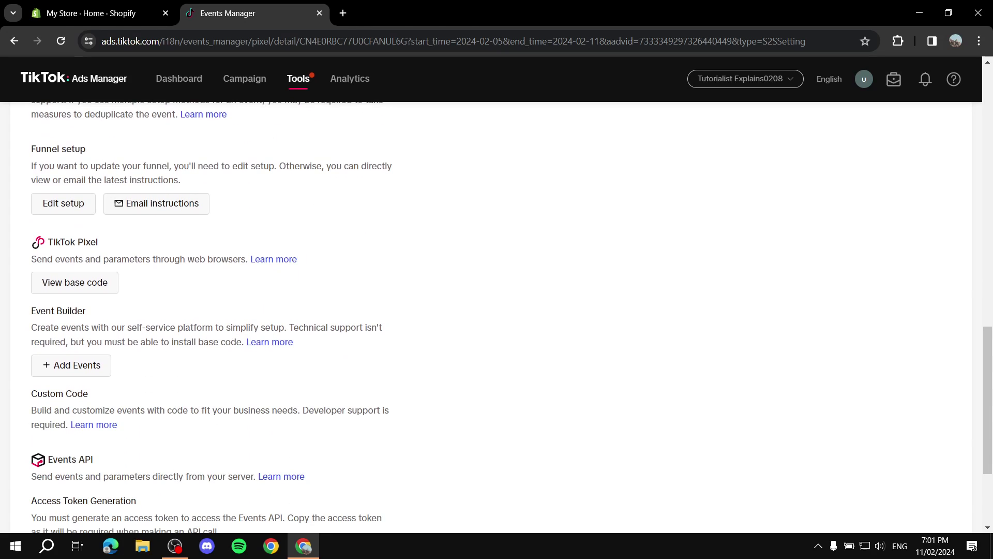
scroll(497, 321, "down", 3)
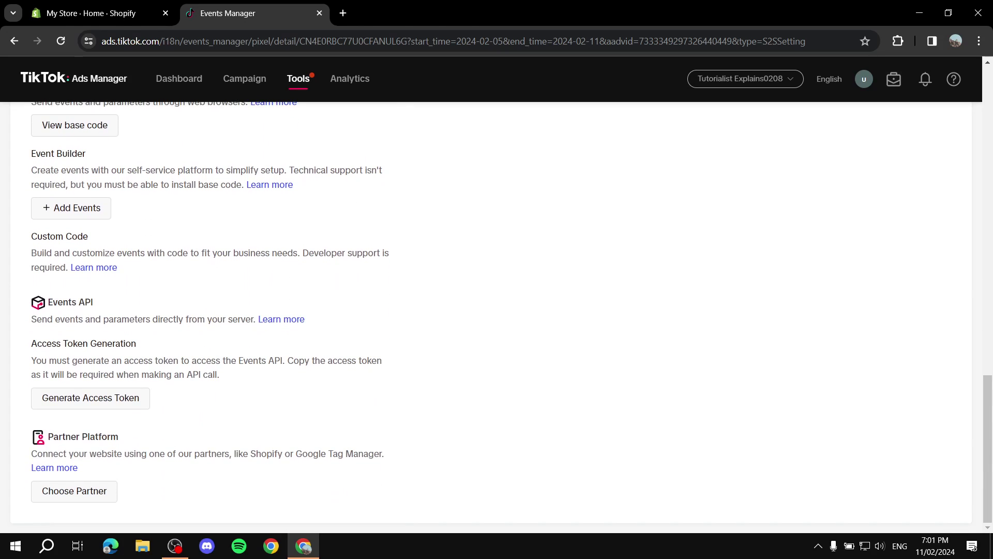
scroll(497, 321, "up", 8)
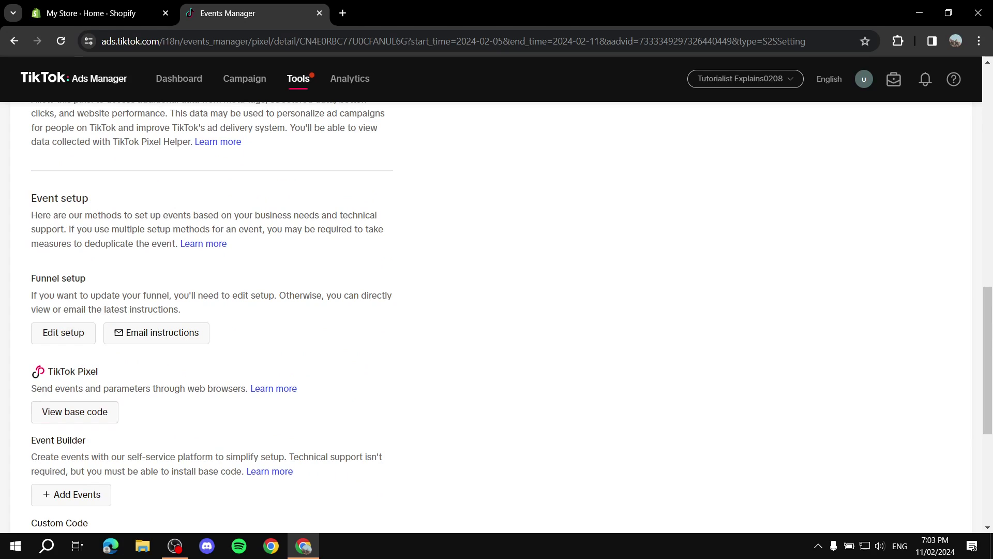
scroll(75, 411, "down", 1)
scroll(497, 321, "up", 15)
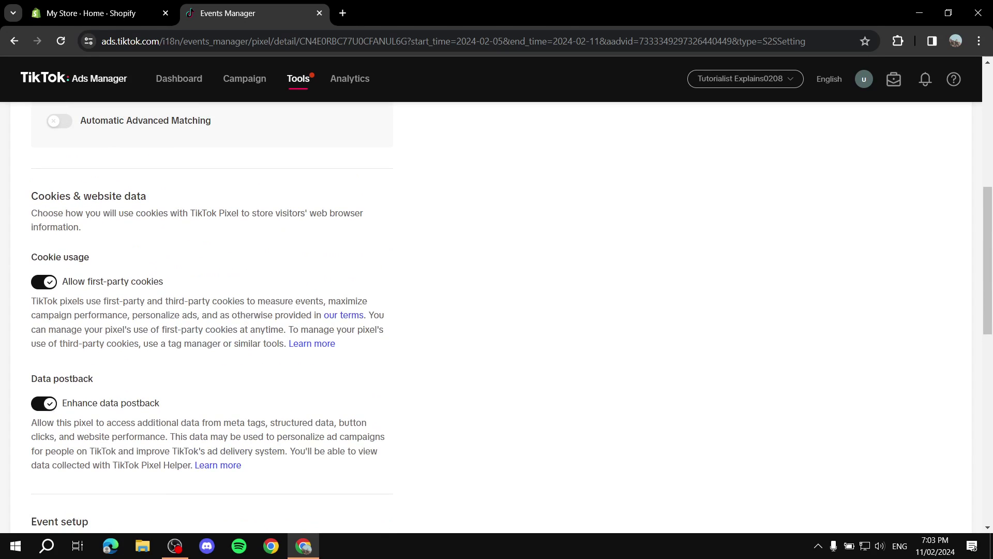
scroll(156, 331, "down", 12)
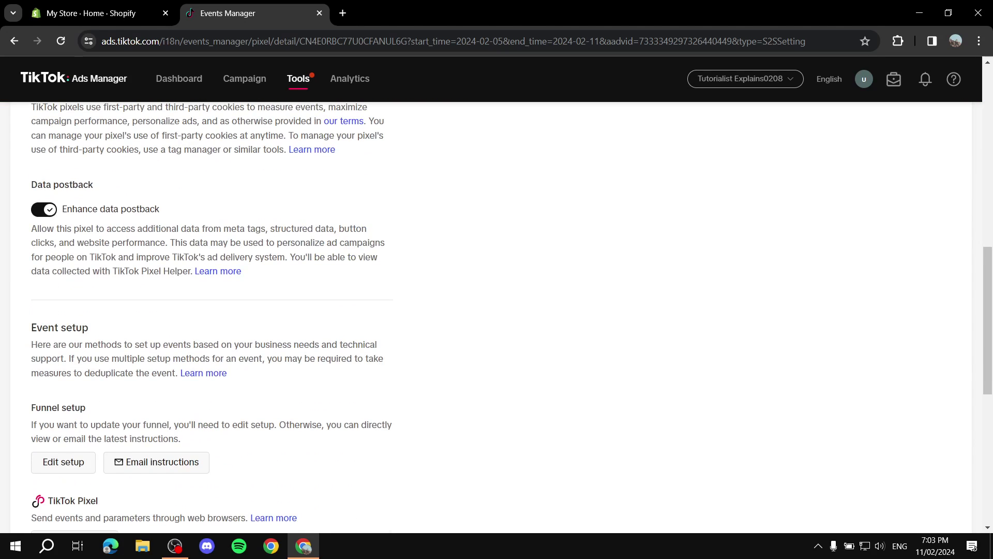
- View the TikTok Pixel base code, copy the pixel code and close the Install Base Code dialog
scroll(75, 362, "down", 1)
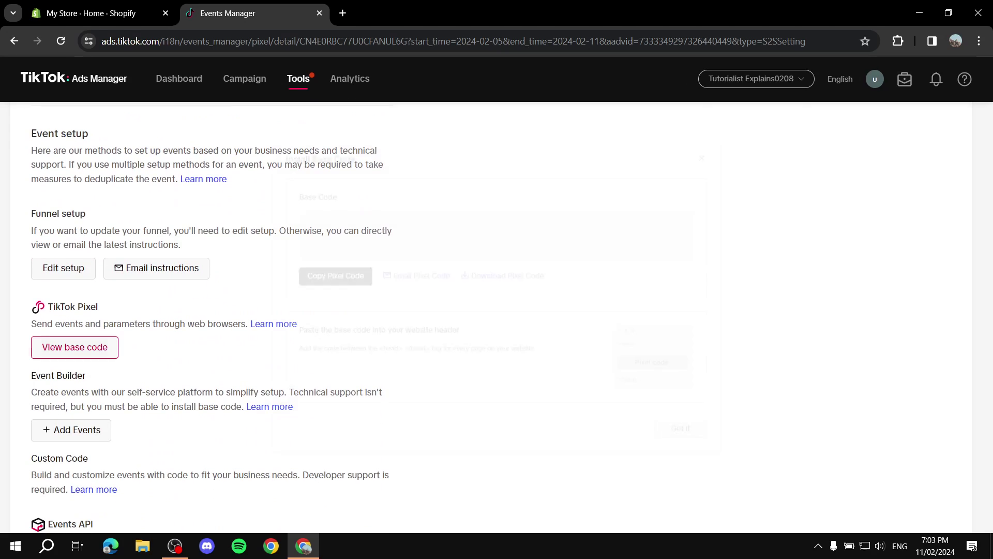
left_click(75, 346)
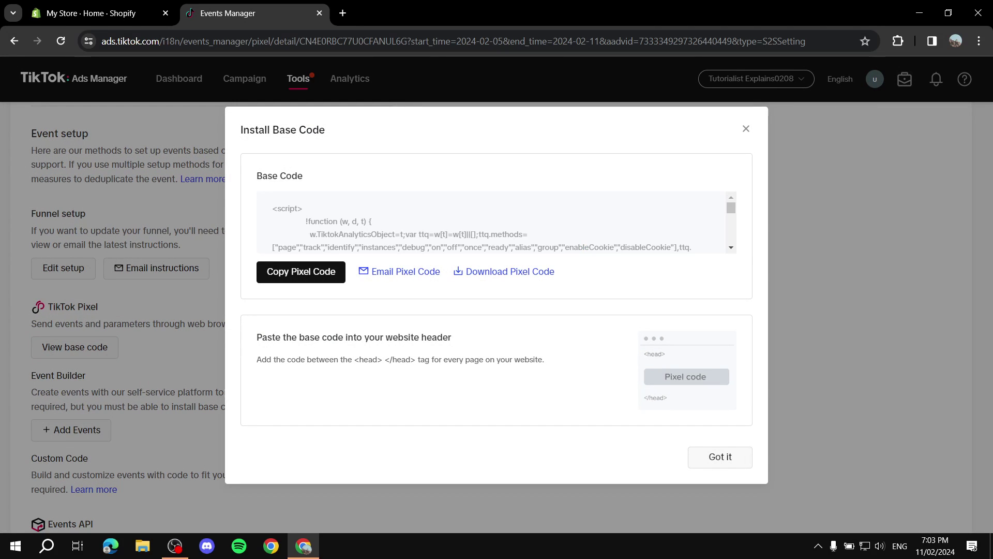
left_click(300, 271)
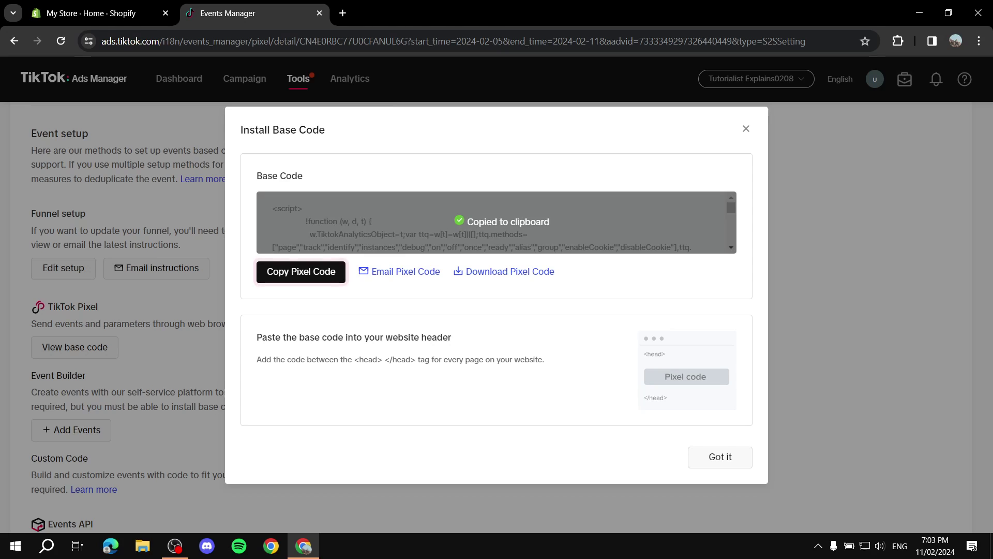
key("Escape")
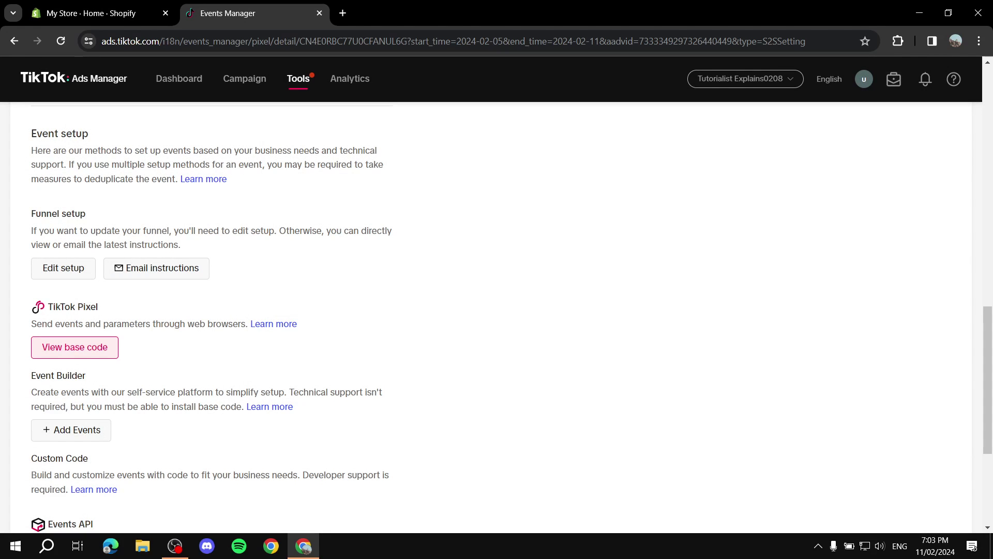
- Switch to the Shopify admin and open the code editor for the online store's current Dawn theme
left_click(91, 13)
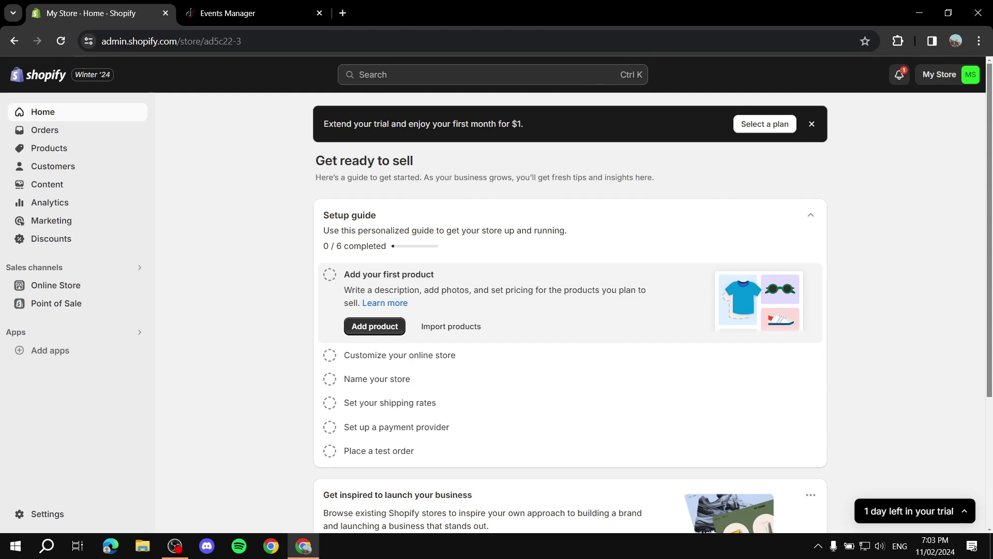
left_click(55, 285)
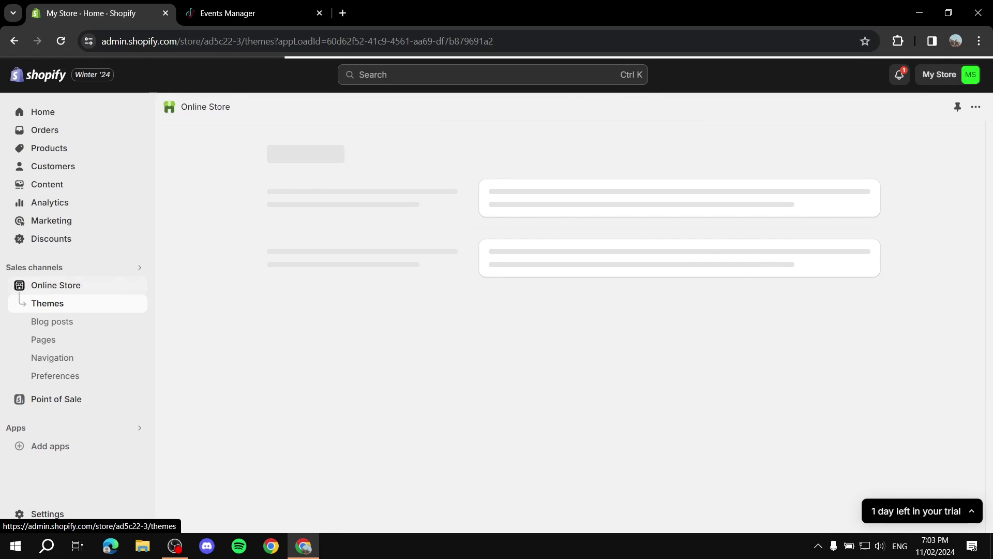
scroll(788, 311, "down", 2)
left_click(787, 266)
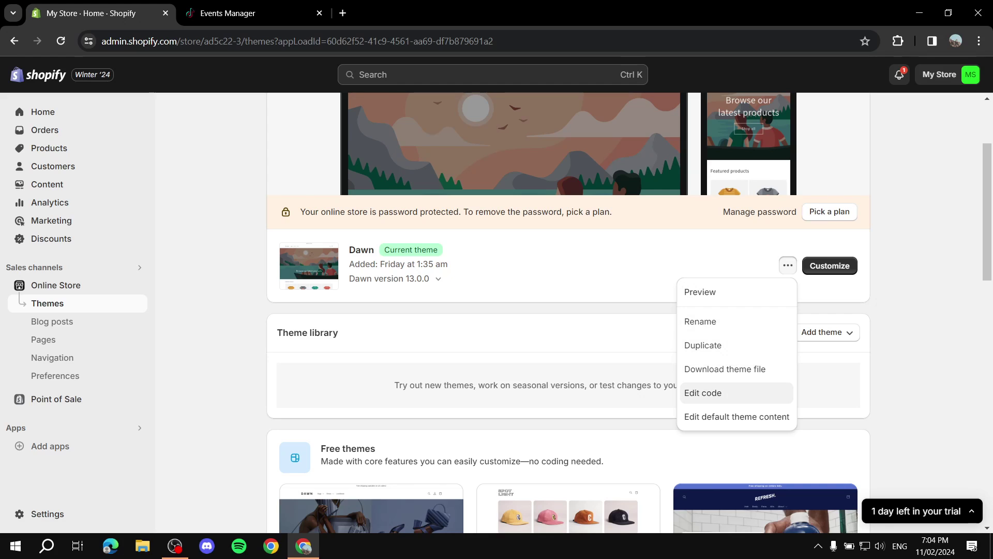
left_click(704, 392)
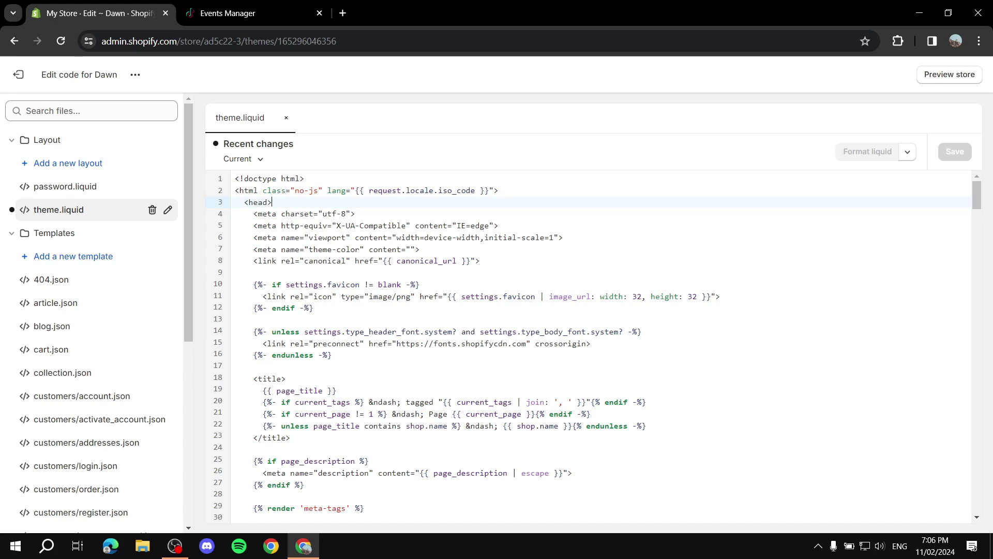
- Paste the copied pixel base code right after the opening head tag in theme.liquid, save the file and exit the code editor
key("Return")
key("Return")
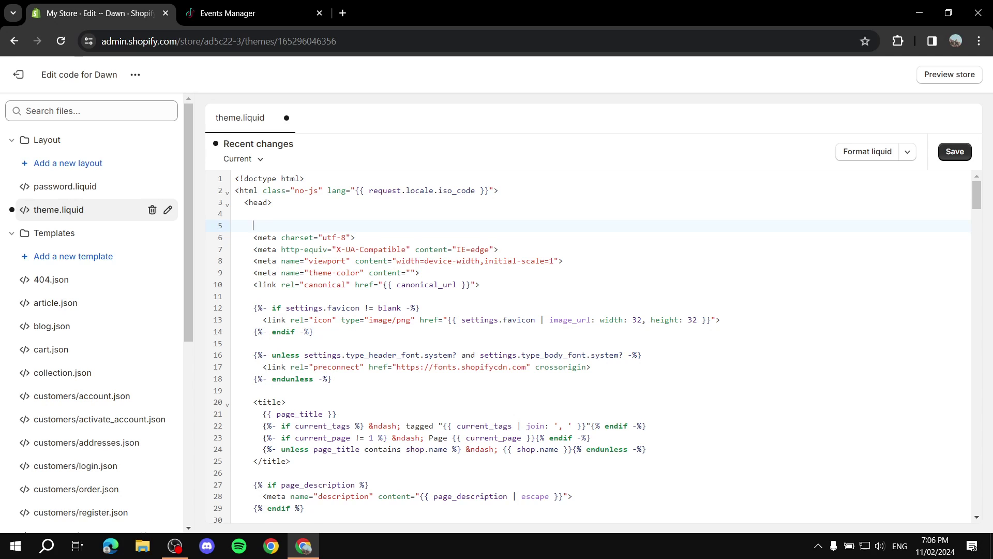
key("ctrl+v")
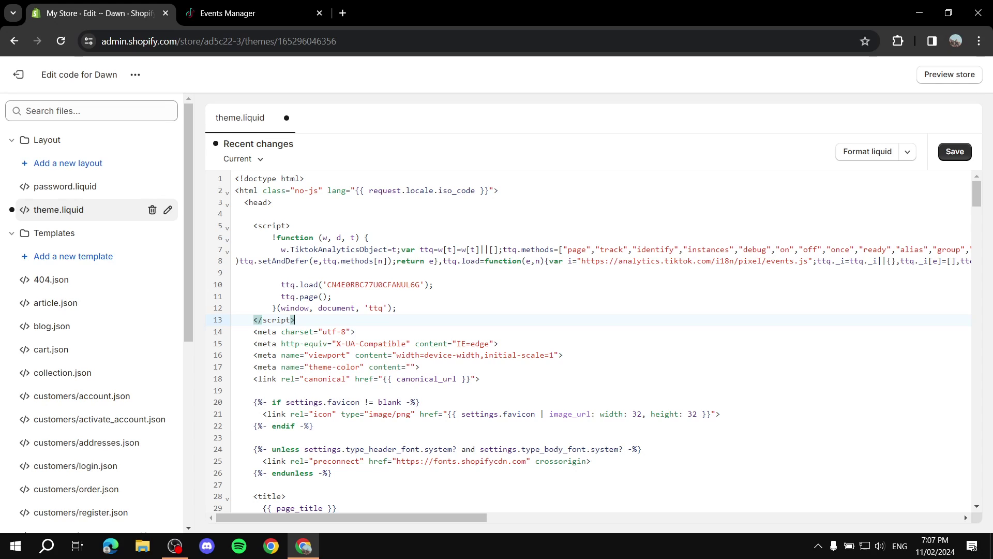
key("Return")
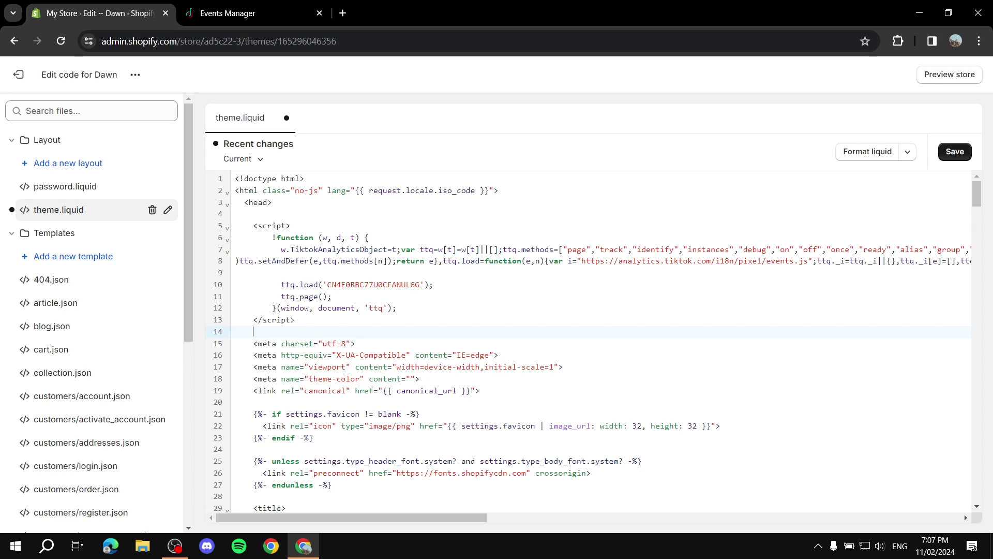
key("ctrl+s")
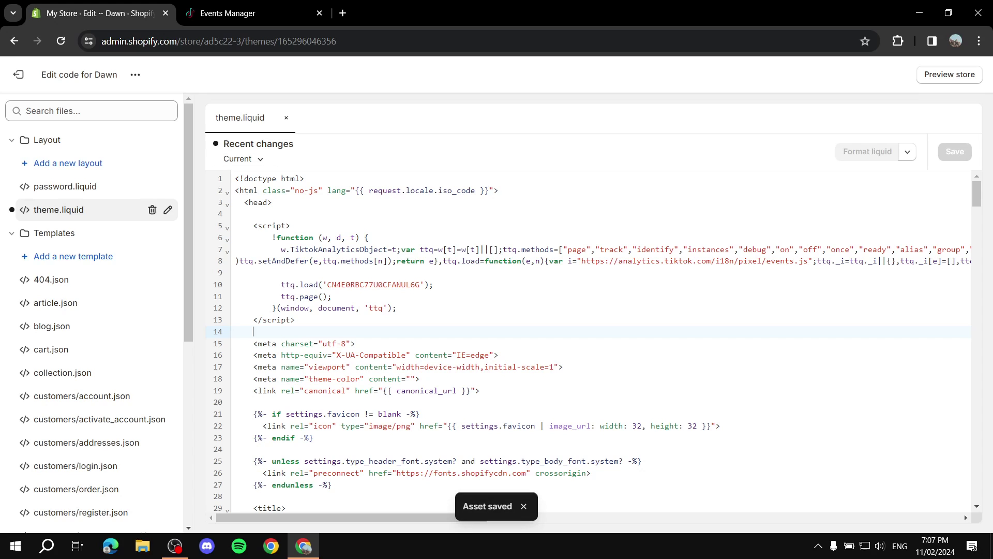
left_click(18, 74)
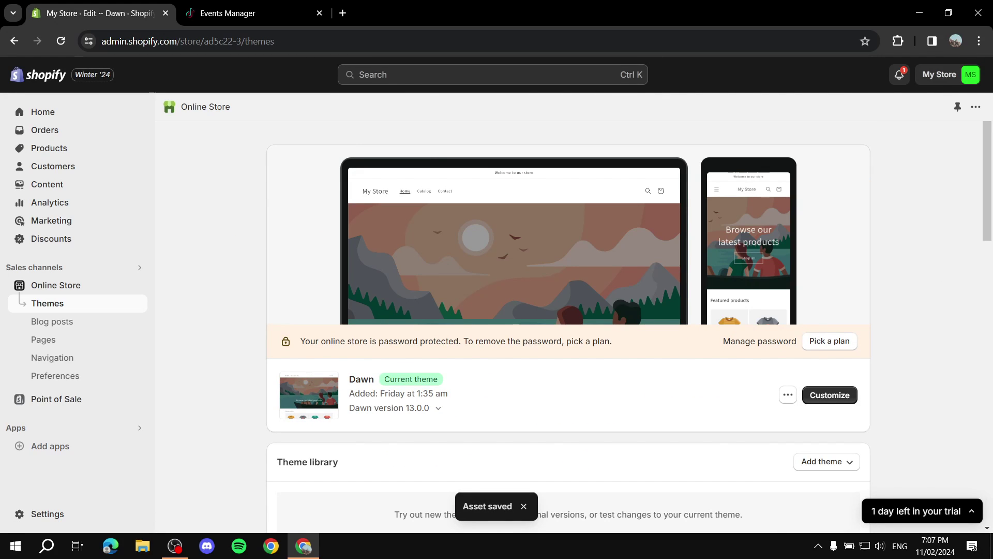
- Paste the copied pixel base code into the order status page's additional scripts in the checkout settings and save
left_click(44, 513)
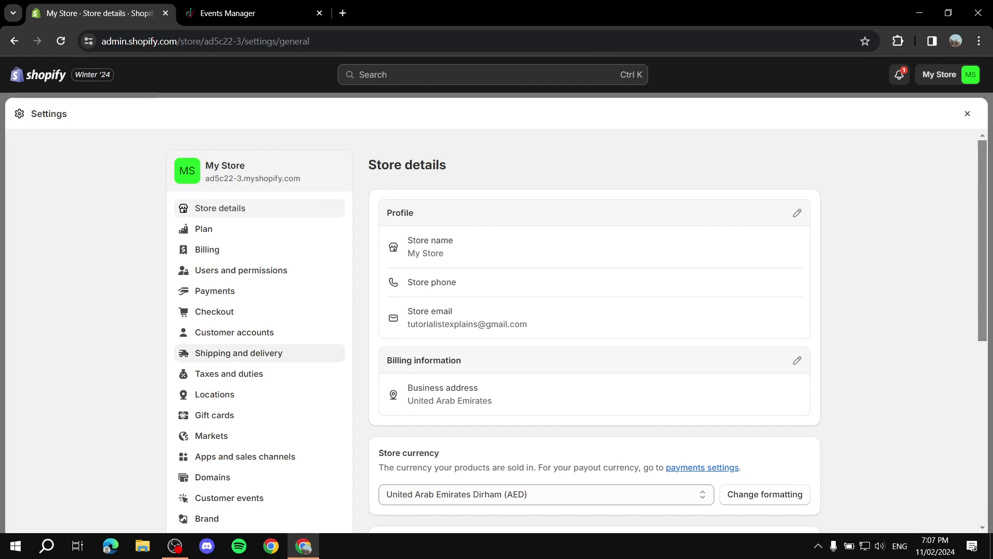
scroll(233, 321, "down", 1)
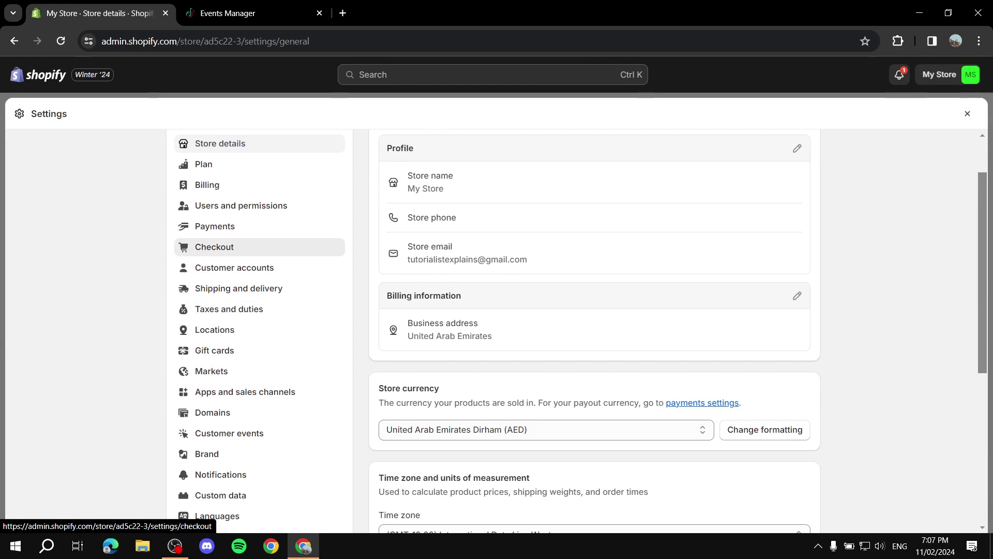
left_click(214, 247)
scroll(214, 247, "down", 3)
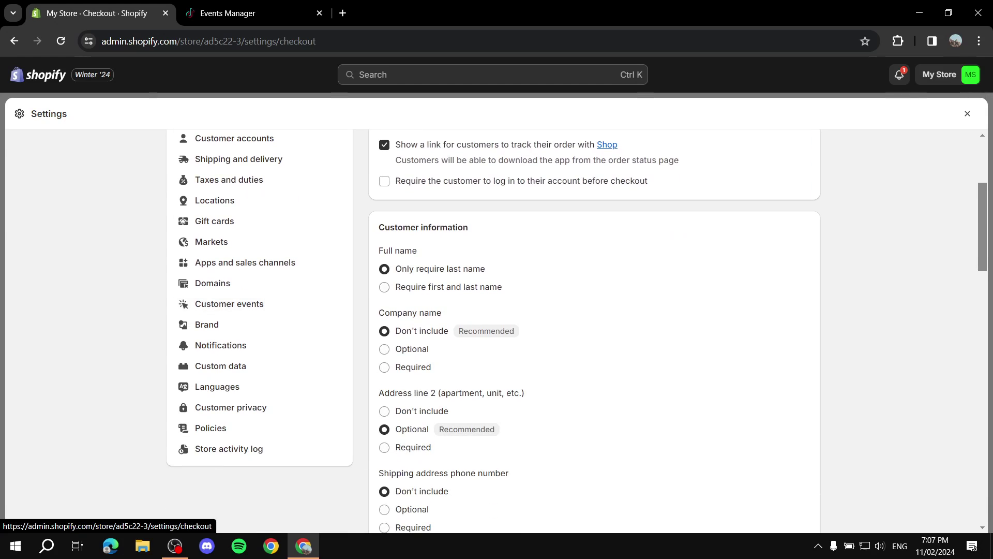
scroll(593, 331, "down", 13)
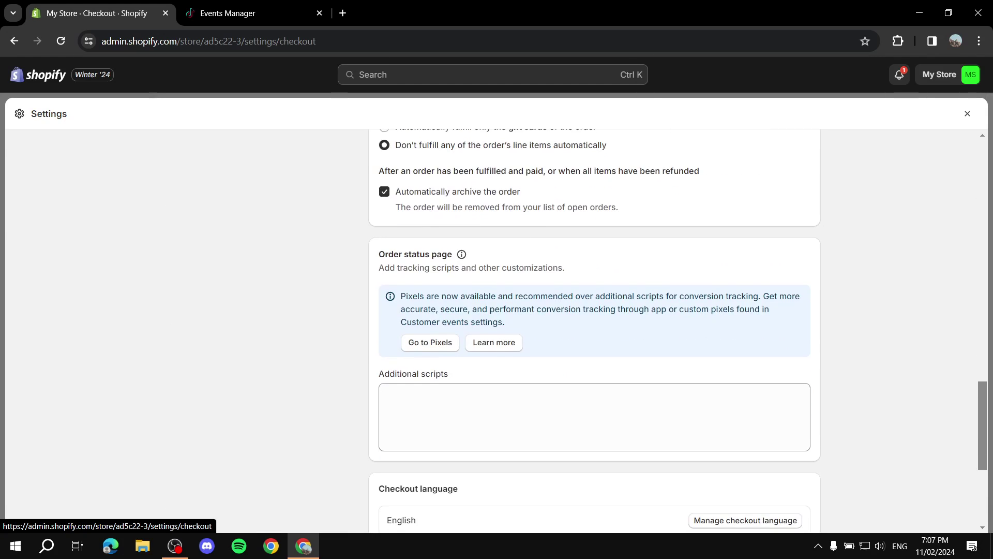
scroll(594, 331, "down", 3)
left_click(384, 200)
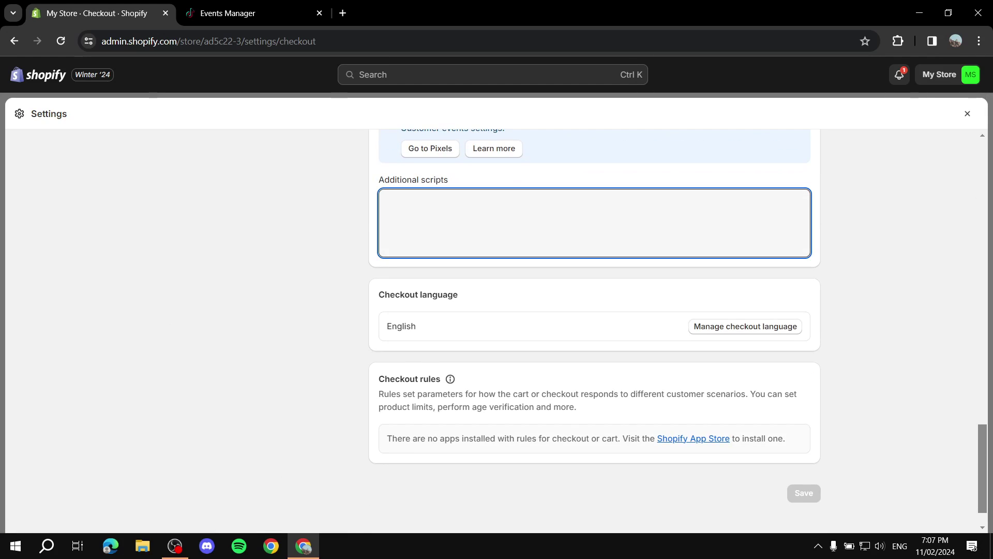
key("ctrl+v")
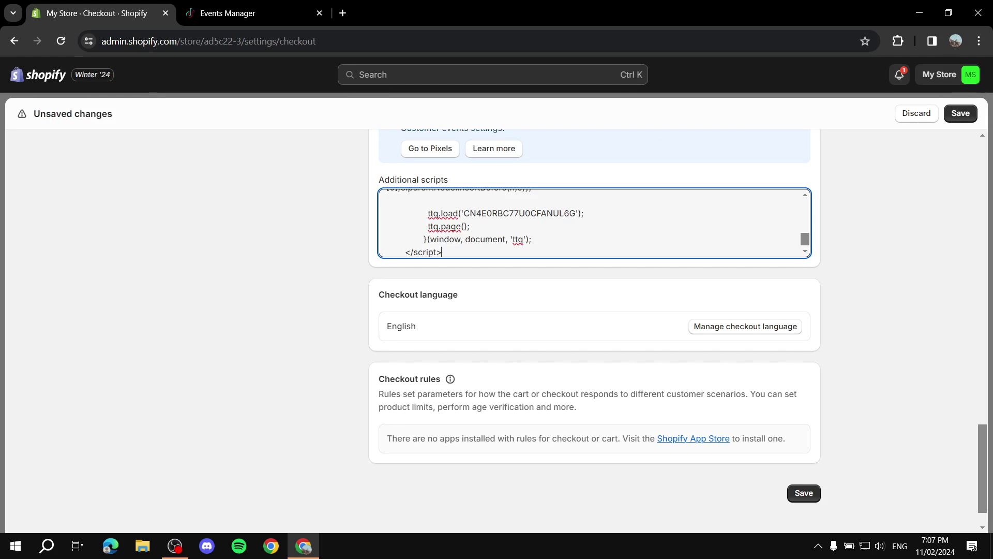
left_click(960, 113)
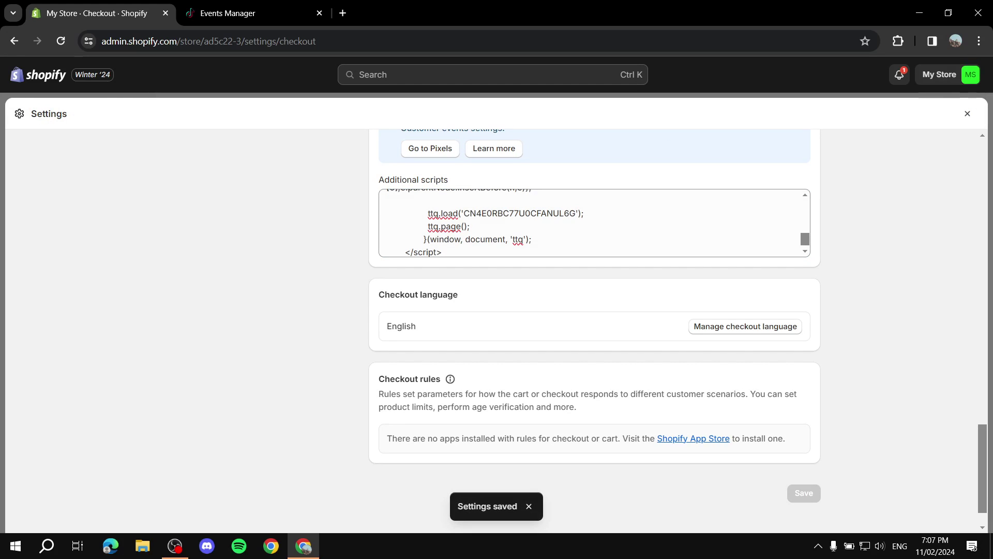
- Remove all the code from the order status page's additional scripts, save the change and close the store settings
left_click(531, 239)
key("ctrl+a")
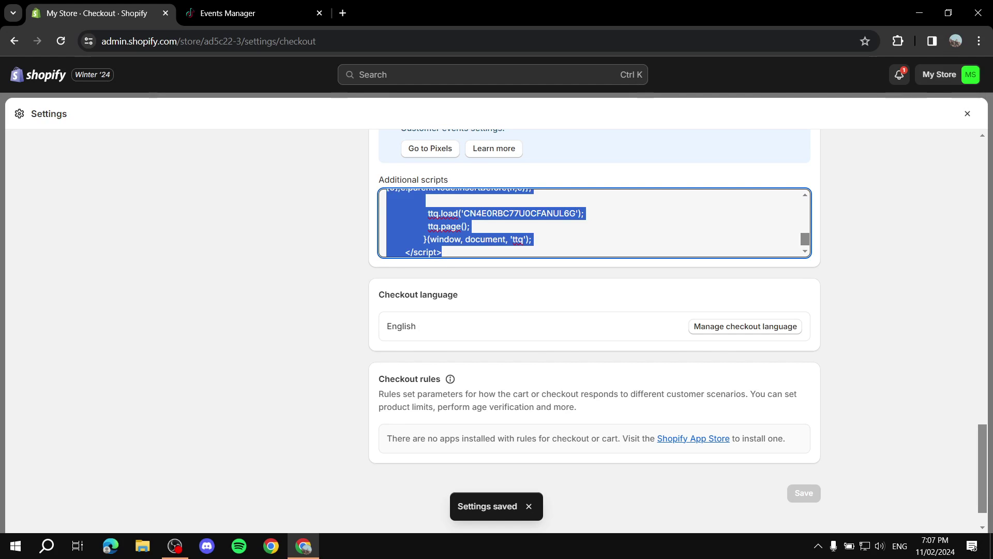
key("BackSpace")
key("ctrl+s")
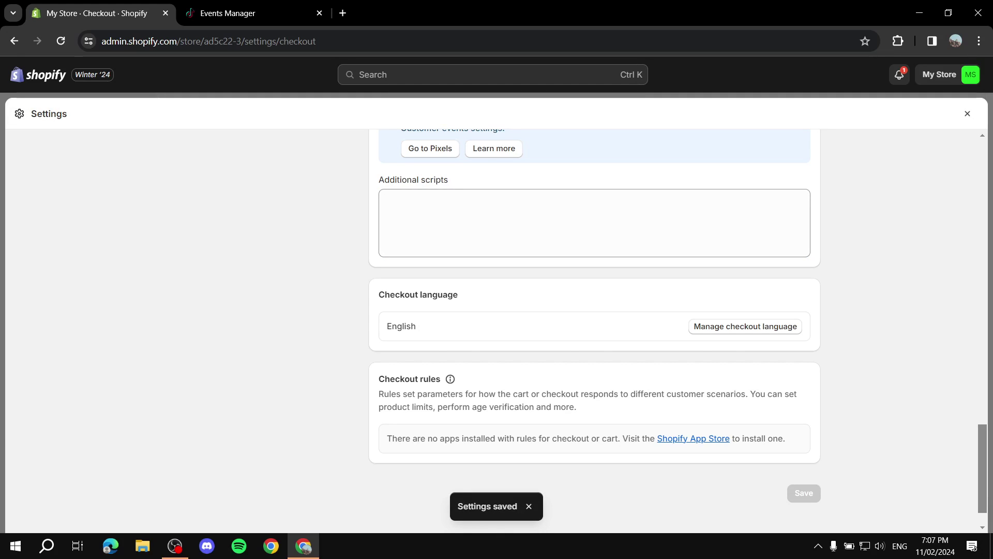
left_click(967, 114)
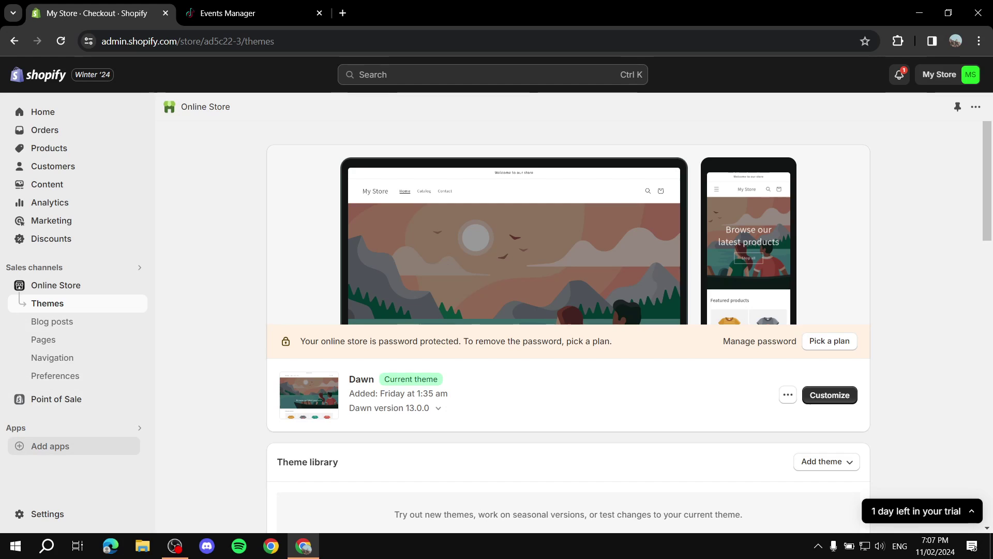
- Find the TikTok app in the Shopify App Store and install it on the store with the requested data access
left_click(50, 446)
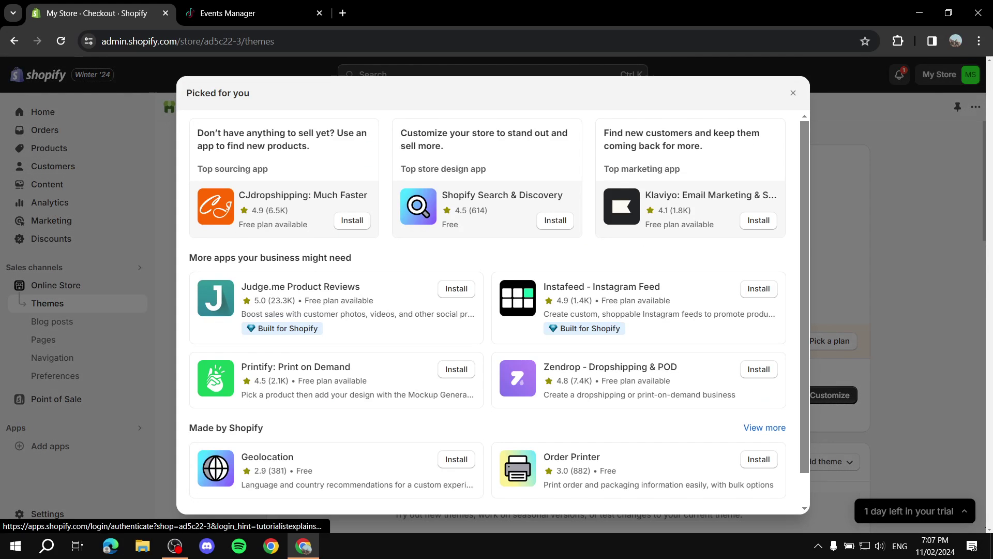
scroll(538, 500, "down", 1)
left_click(538, 500)
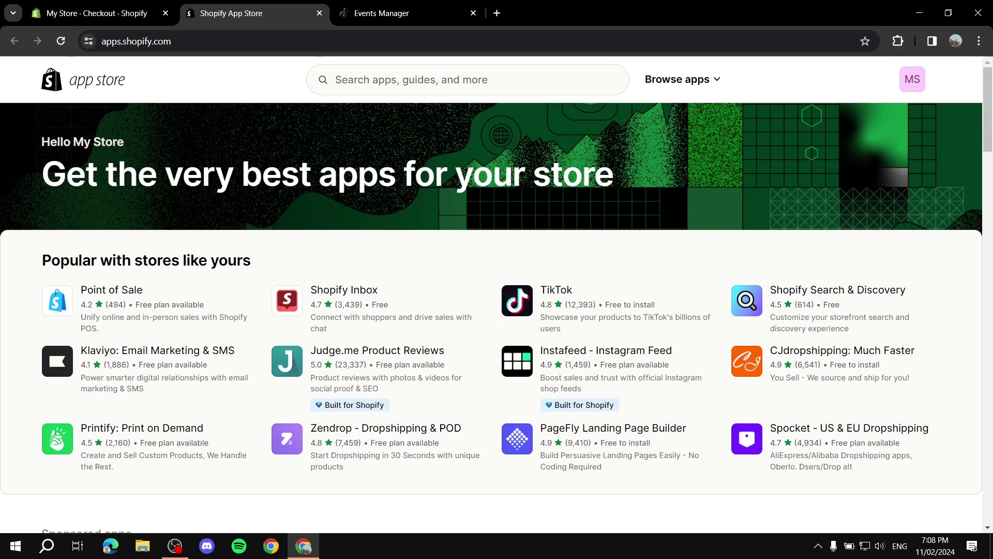
left_click(336, 79)
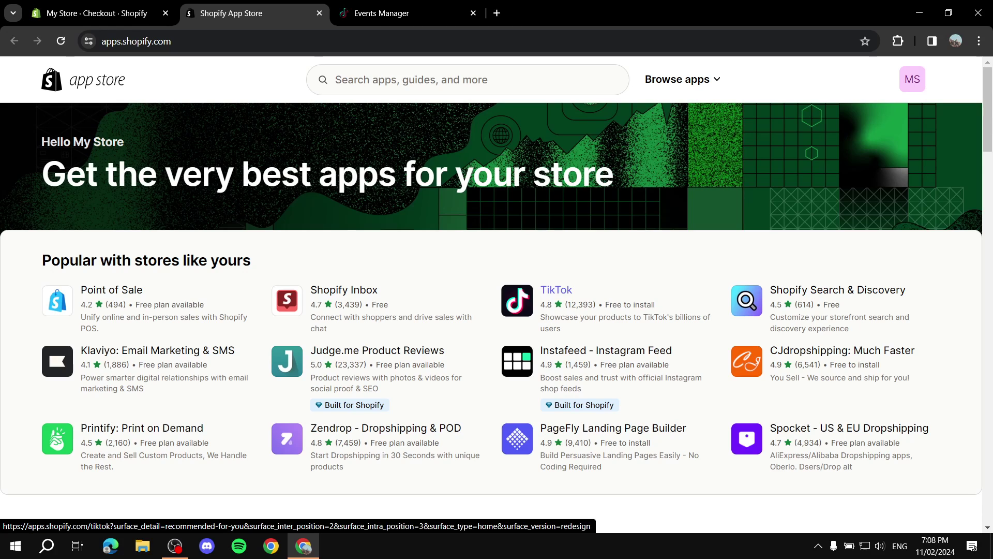
left_click(556, 289)
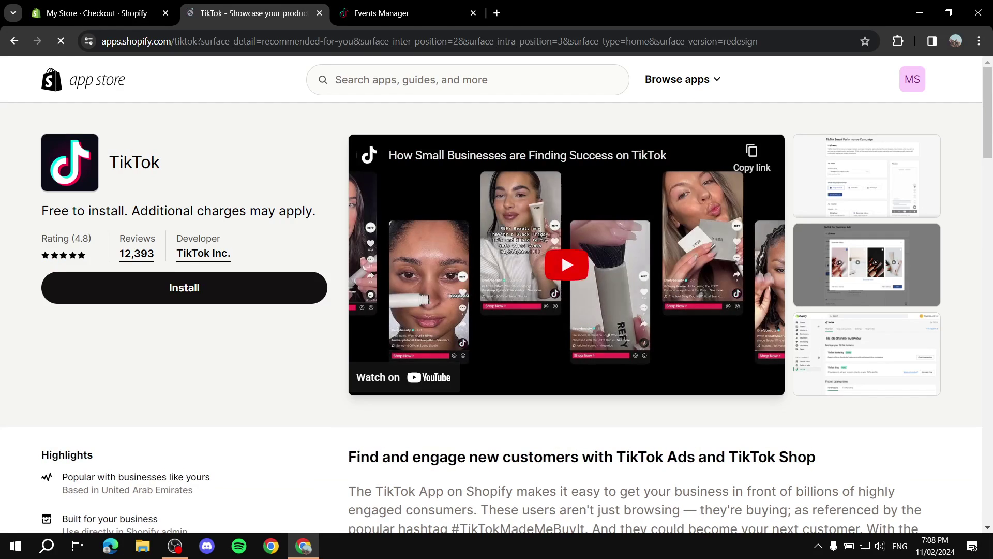
left_click(184, 287)
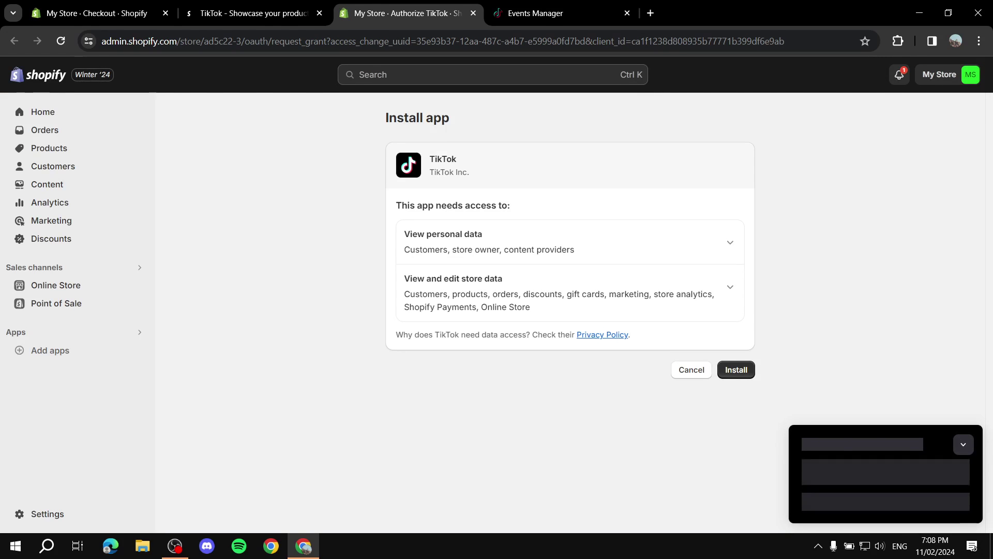
left_click(736, 369)
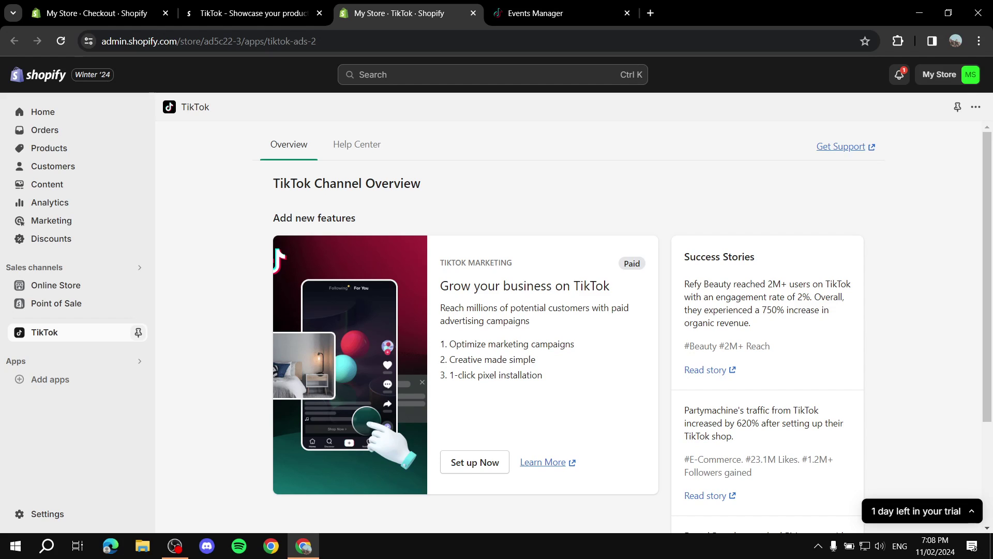
- Start the TikTok Marketing setup in the TikTok app and cancel the request to connect TikTok For Business to Shopify
scroll(475, 318, "down", 3)
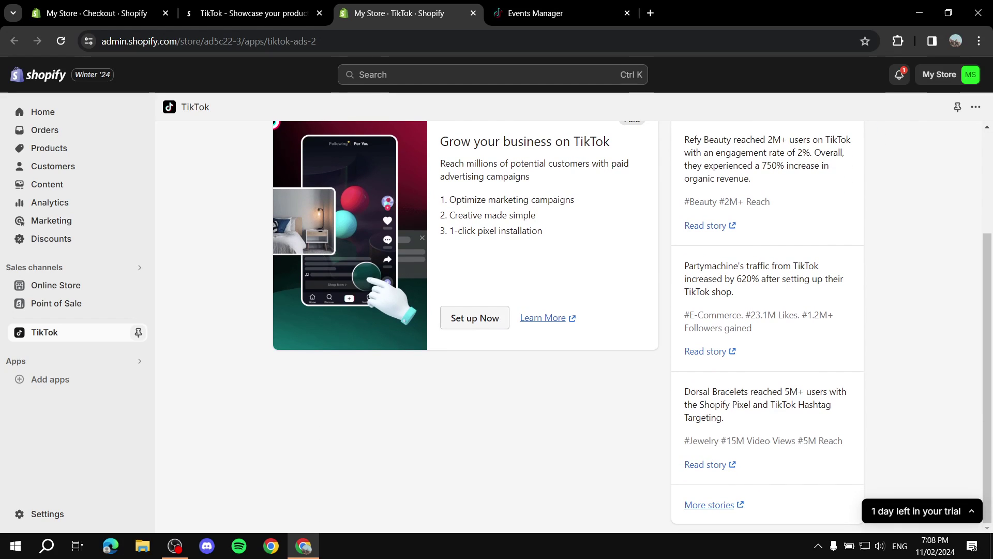
left_click(475, 318)
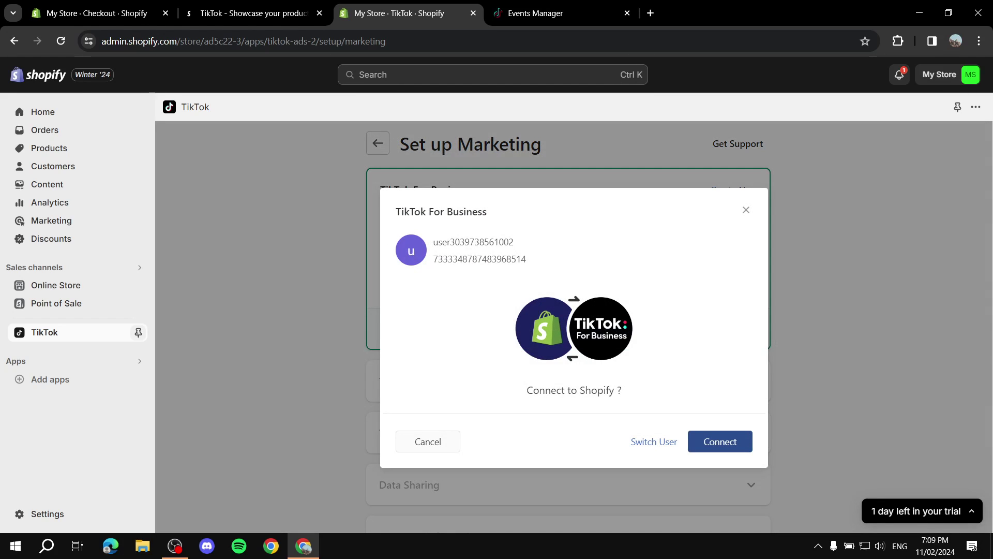
left_click(428, 441)
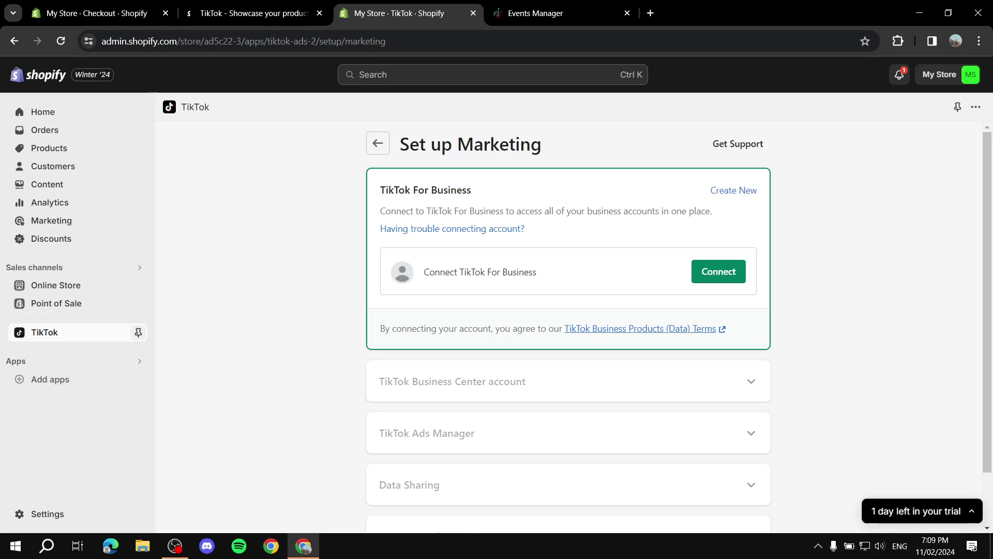